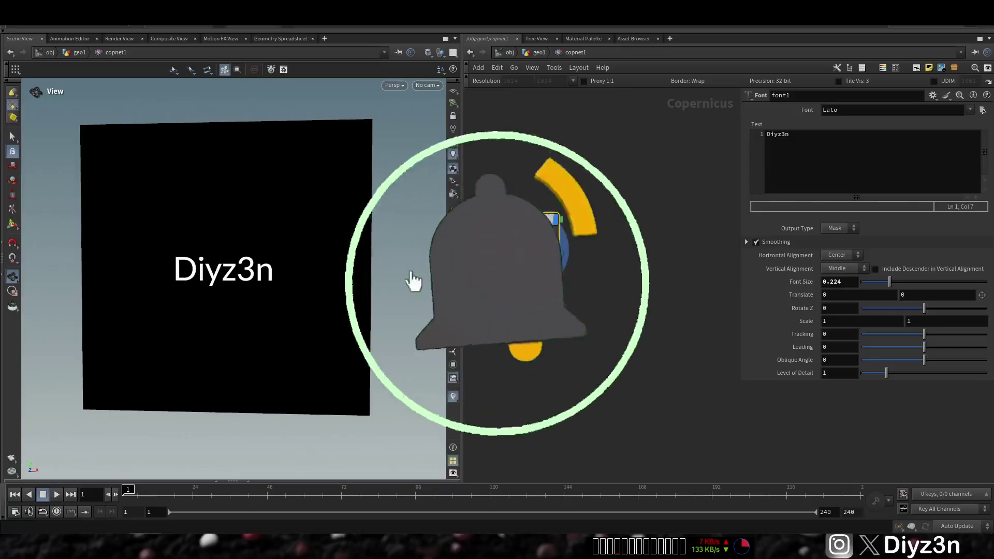
Add a Reaction-Diffusion block to the network and arrange its begin and end nodes beside the font node.
key(Tab)
mouse_move(610, 371)
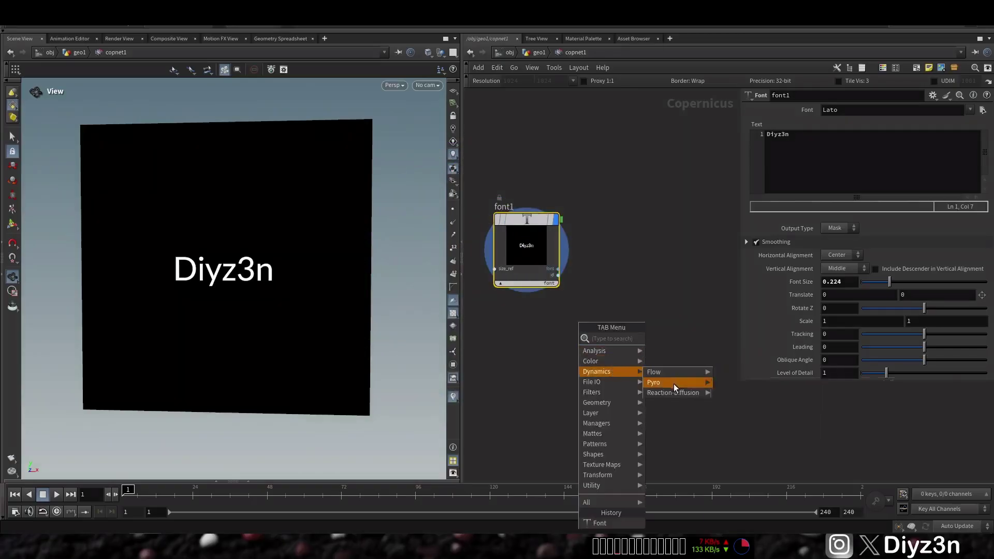
mouse_move(697, 393)
click(760, 393)
click(582, 350)
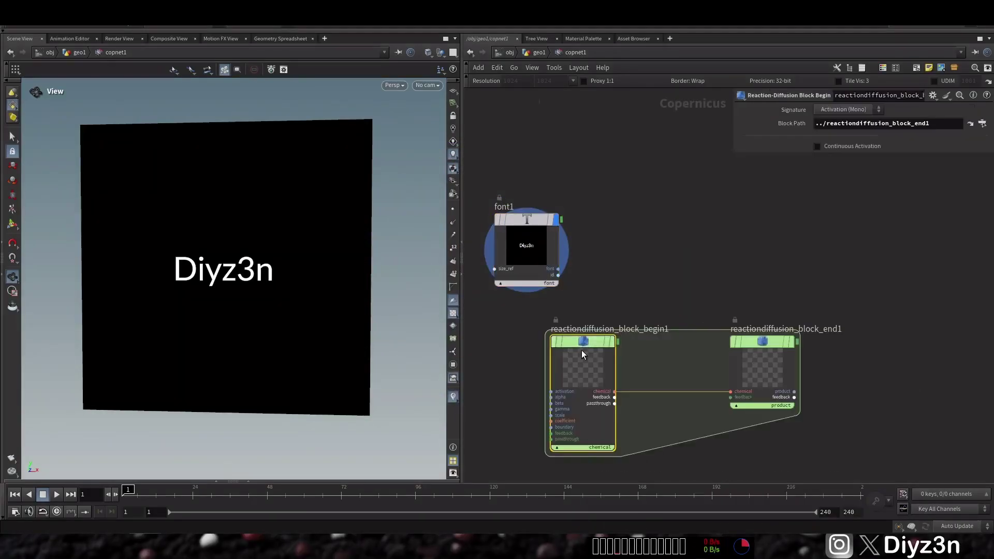
drag(582, 351, 654, 344)
click(750, 344)
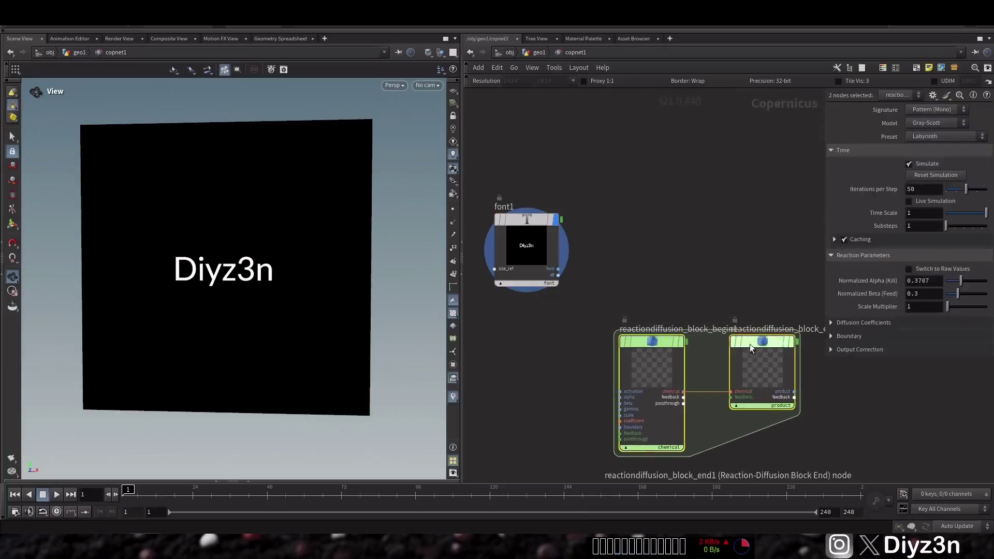
drag(668, 342, 669, 221)
drag(751, 223, 780, 234)
scroll(585, 289, up, 3)
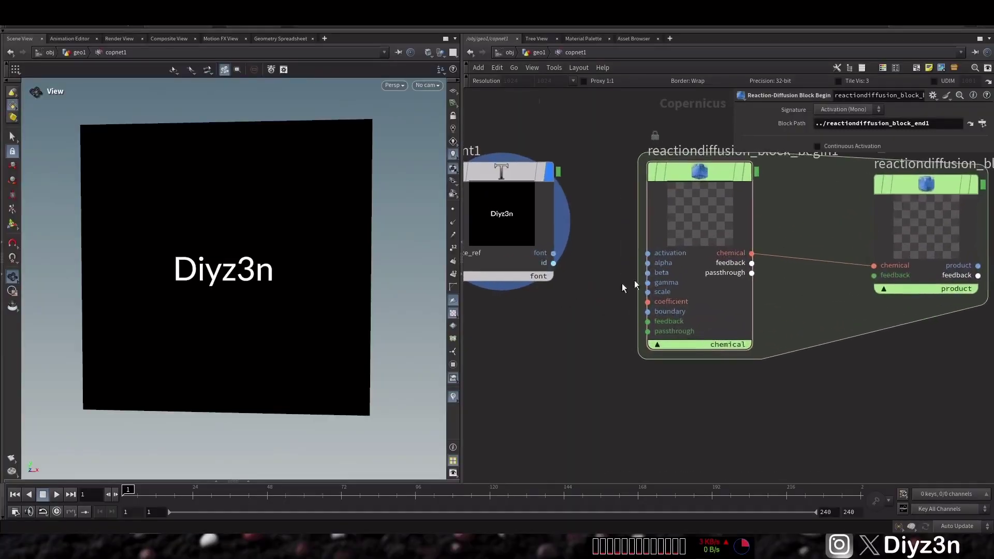
Wire the font output into the activation input of the Reaction-Diffusion Block Begin and display the block end node.
click(553, 254)
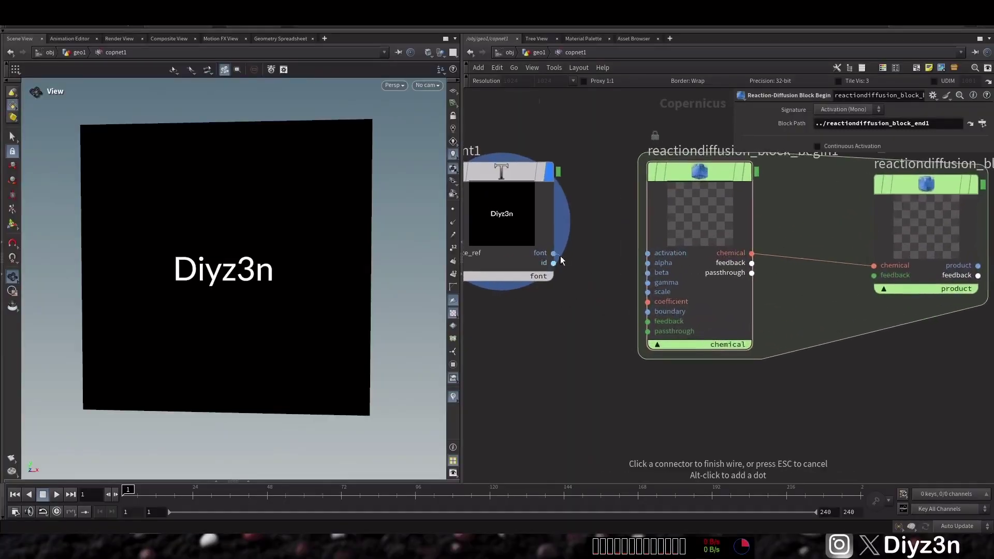
click(632, 259)
scroll(728, 320, down, 2)
click(834, 251)
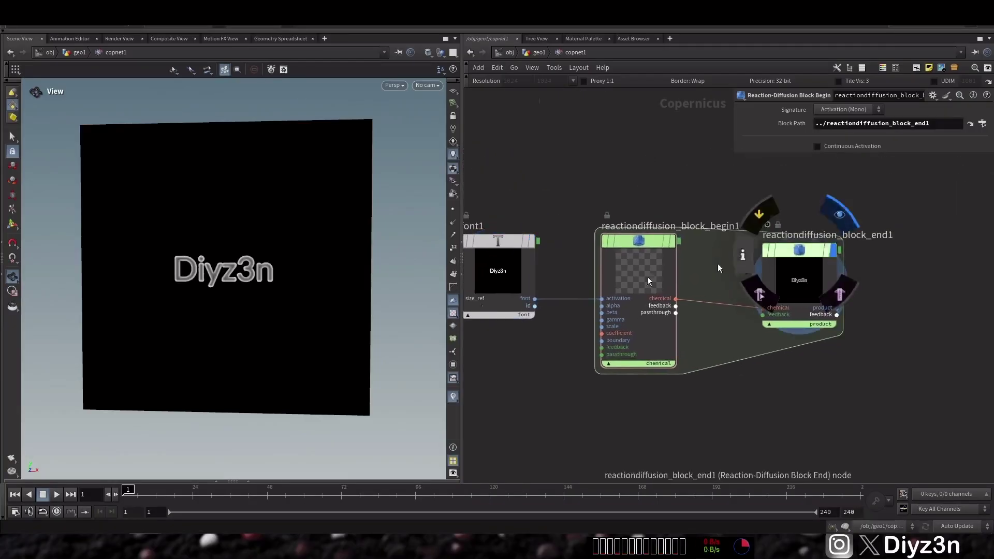
Play and scrub the reaction-diffusion simulation over the timeline, and return to the first frame.
click(57, 494)
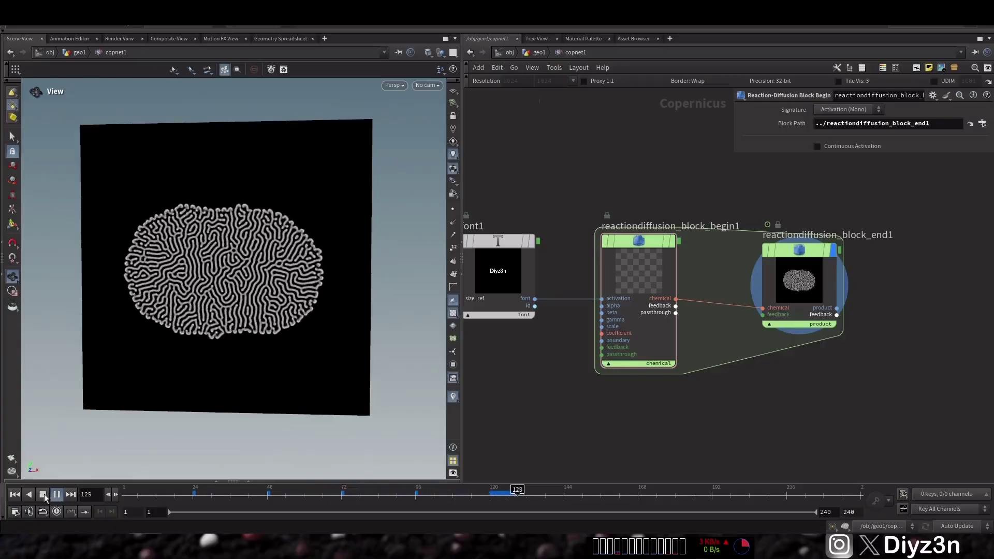
click(43, 495)
drag(125, 496, 341, 496)
click(15, 495)
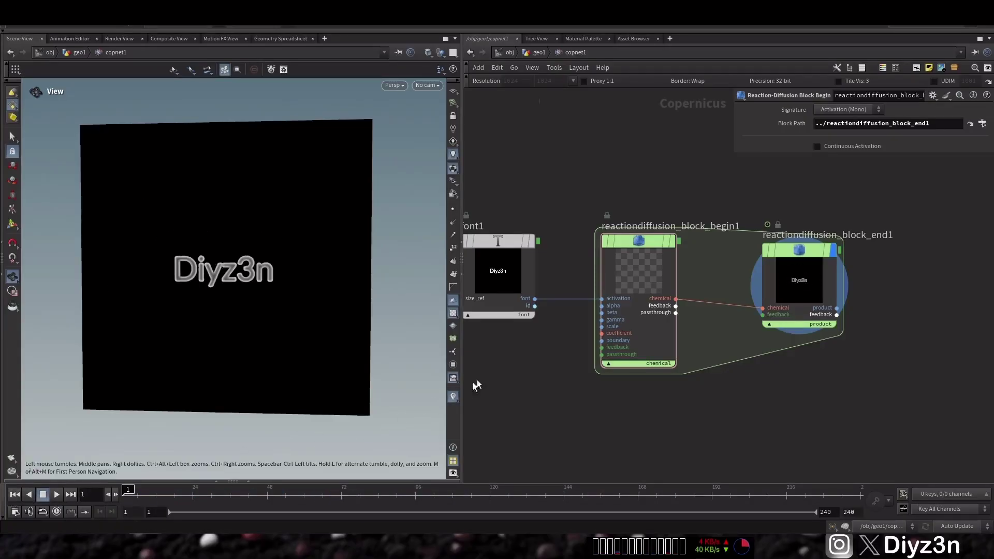
Run the block end node's live simulation and set Scale Multiplier to 2.39, Normalized Beta to 0.276 and Normalized Alpha to 0.215.
click(804, 247)
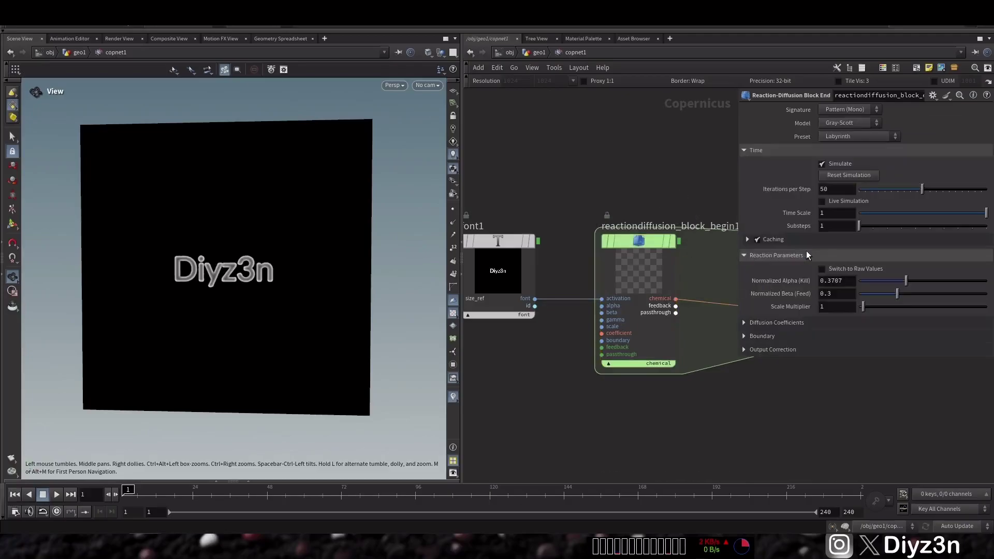
click(850, 202)
click(849, 211)
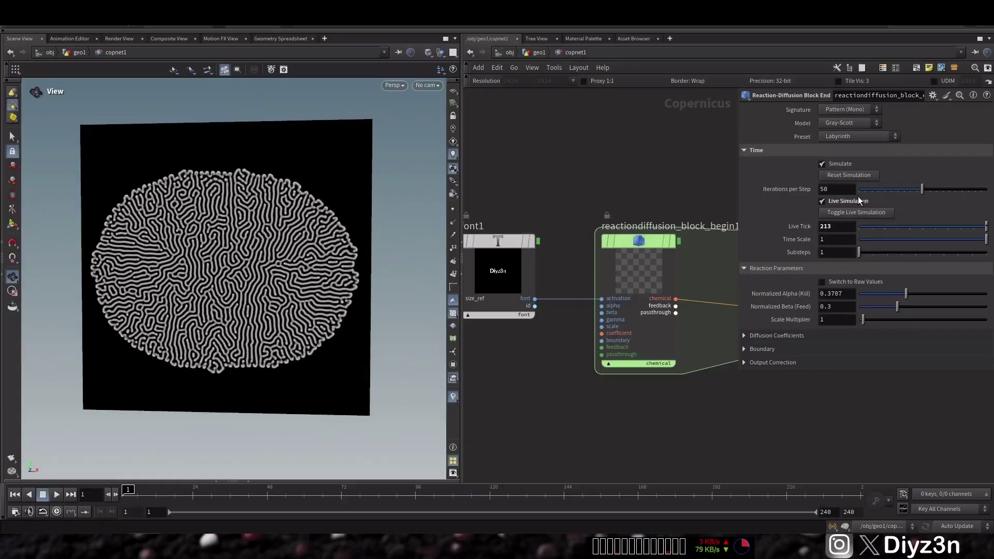
drag(877, 319, 875, 321)
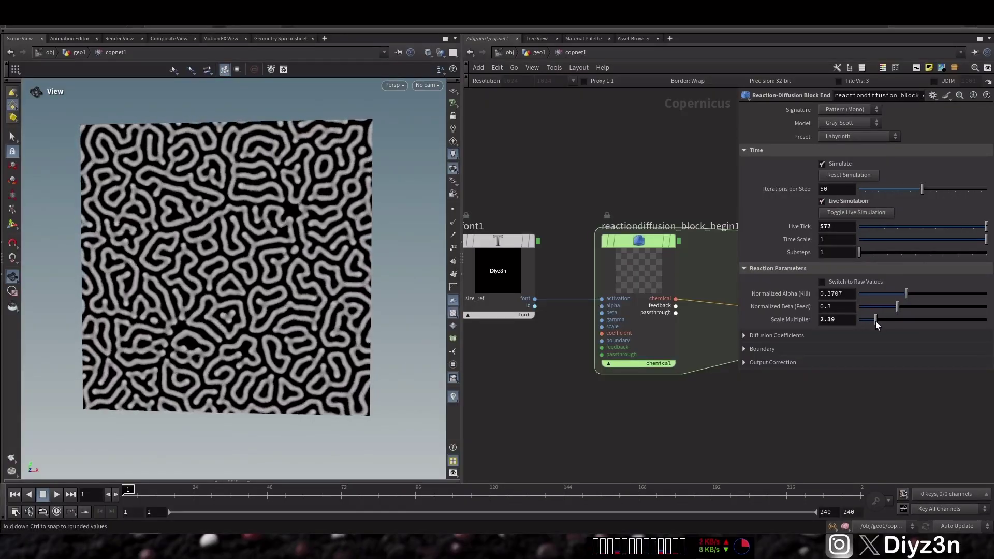
drag(892, 310, 895, 310)
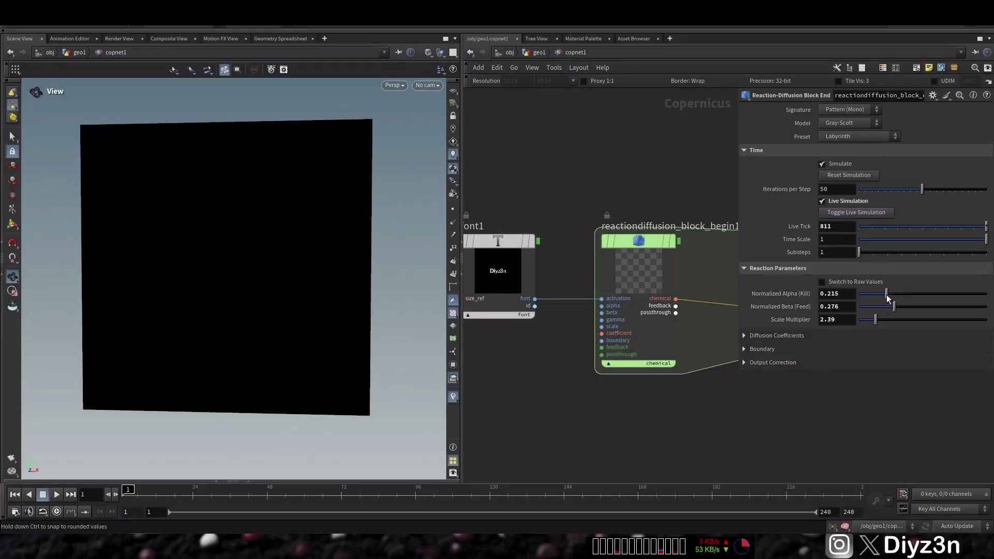
Turn off Live Simulation and preview the adjusted growth by playing the timeline.
click(842, 204)
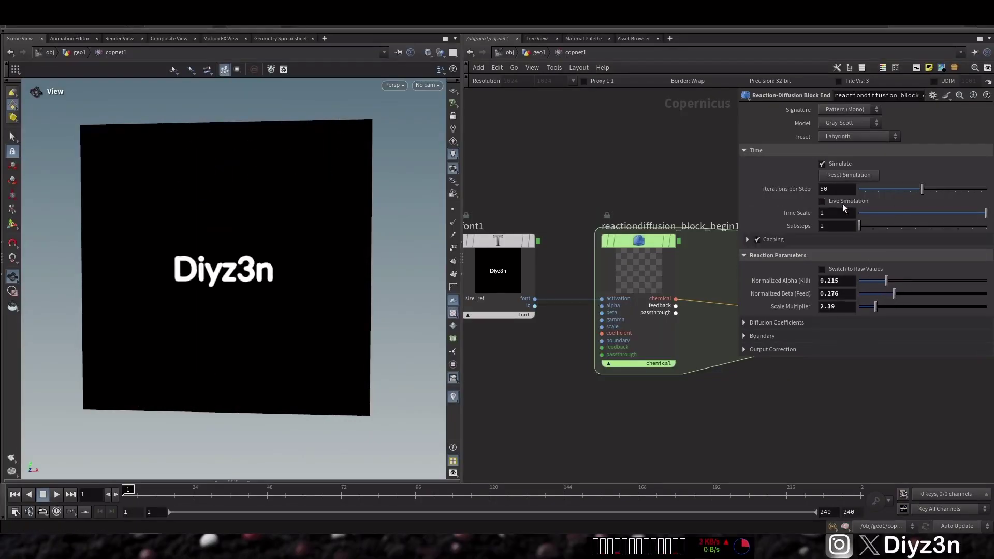
click(56, 497)
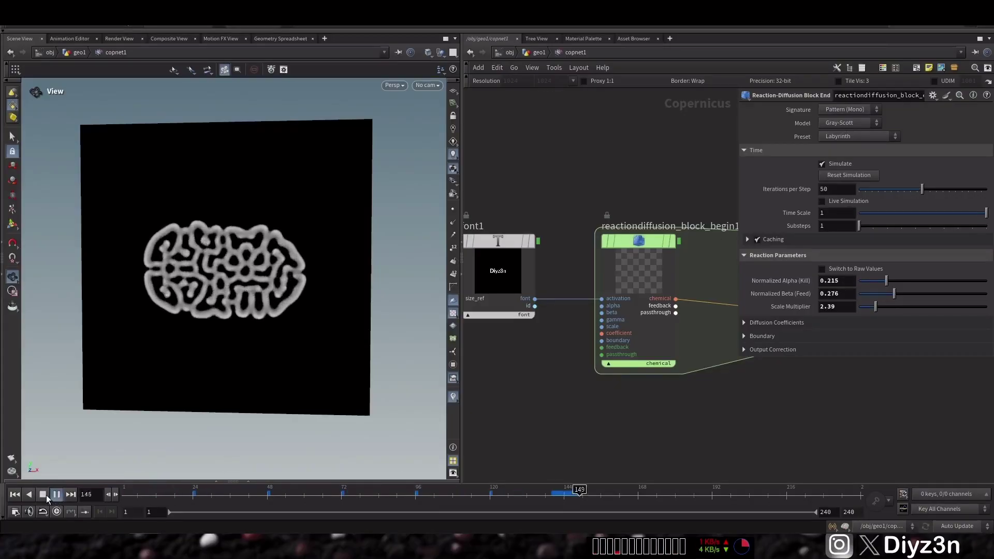
click(44, 495)
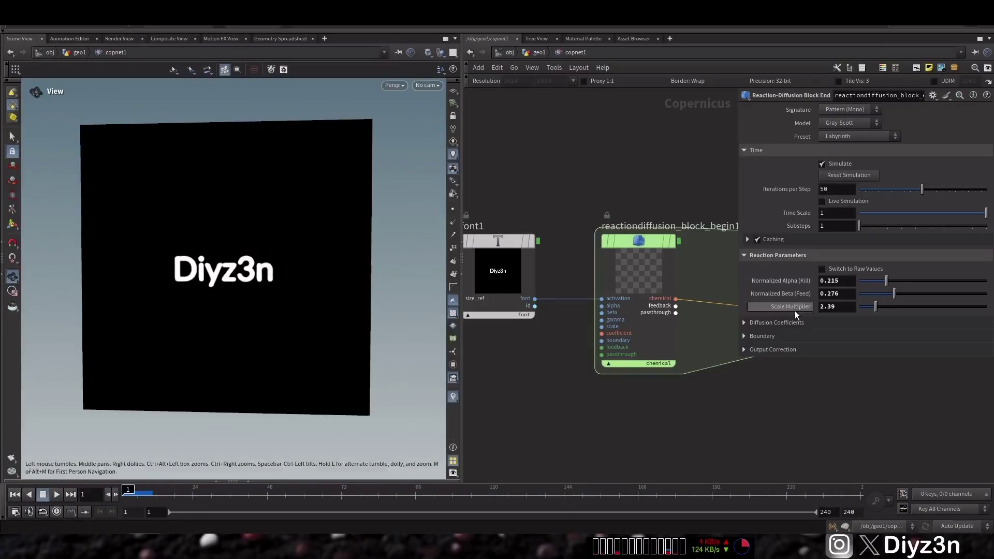
Try a Diffusion B coefficient of 0.813, play the simulation and return to the first frame.
click(777, 322)
drag(922, 351, 962, 350)
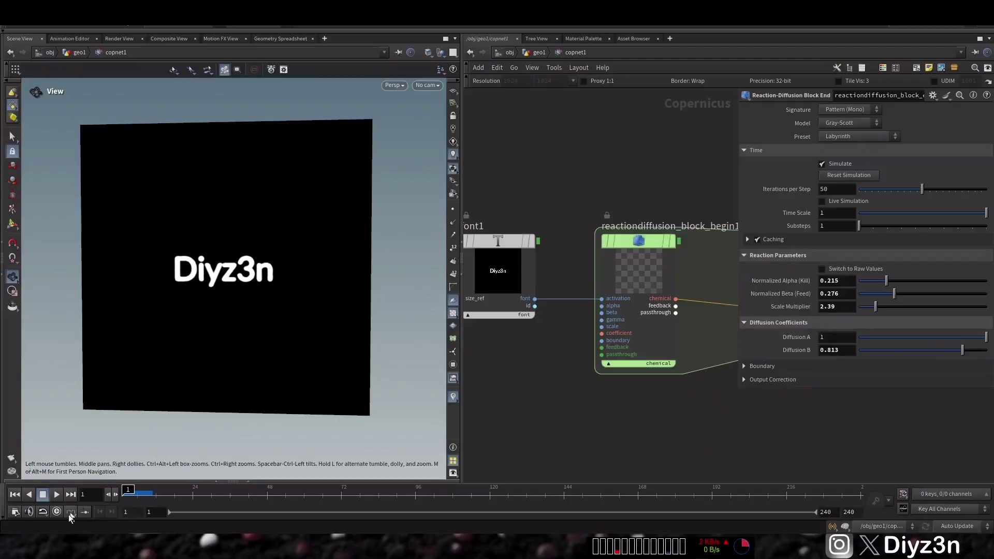
click(55, 494)
click(43, 495)
click(16, 495)
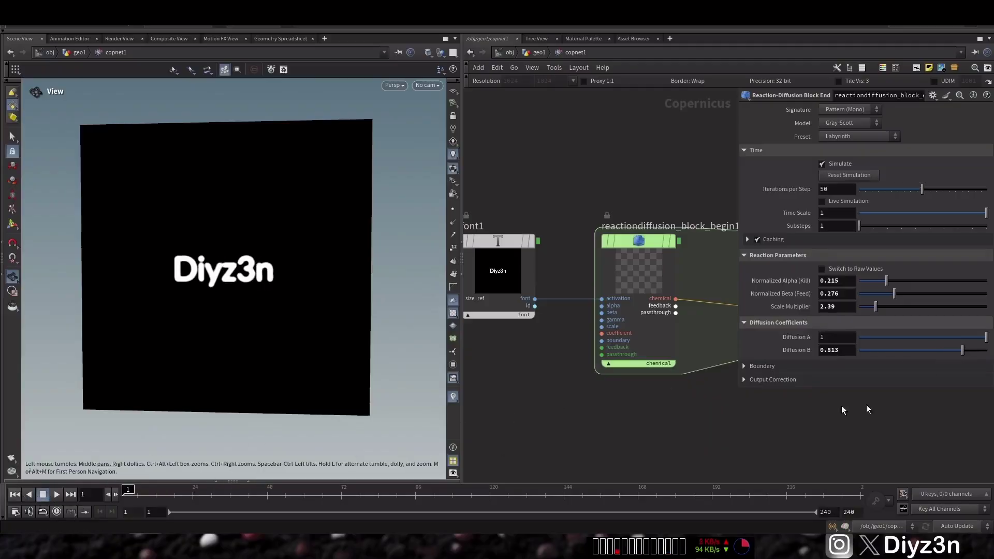
Set Diffusion B to 0.118 and play the simulation to check the resulting pattern.
drag(963, 350, 874, 352)
click(57, 494)
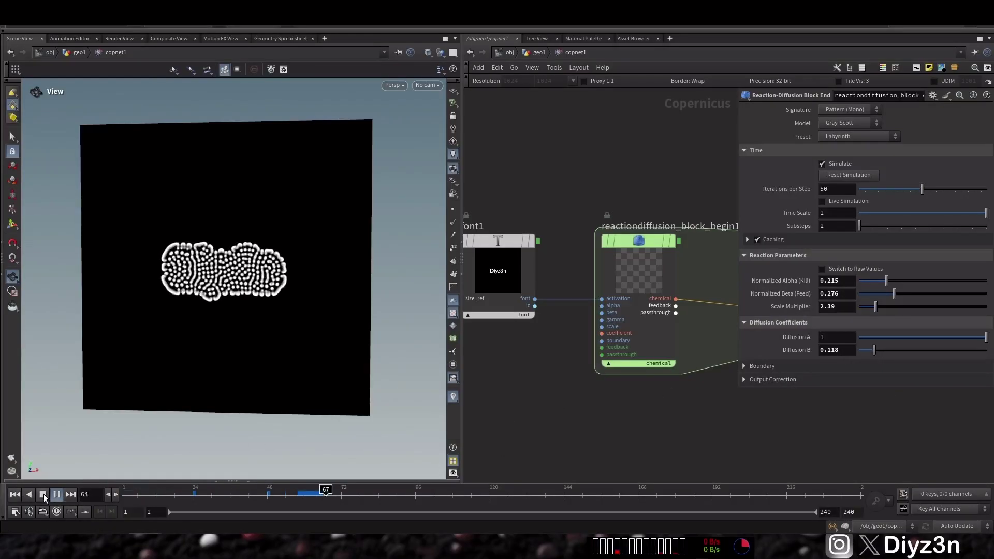
click(43, 494)
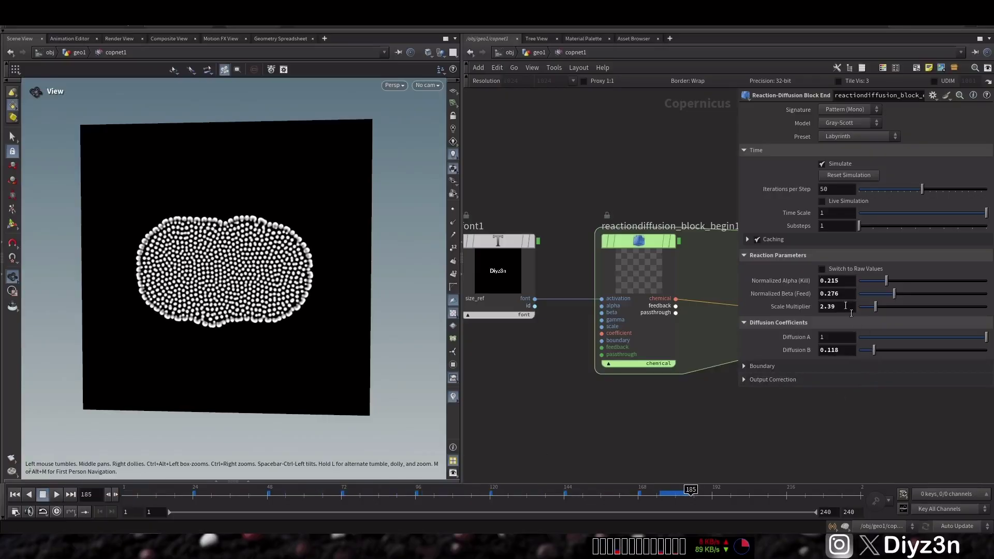
Review the block end node's Boundary and Output Correction settings and the block begin node's inputs.
click(778, 255)
click(777, 312)
click(782, 366)
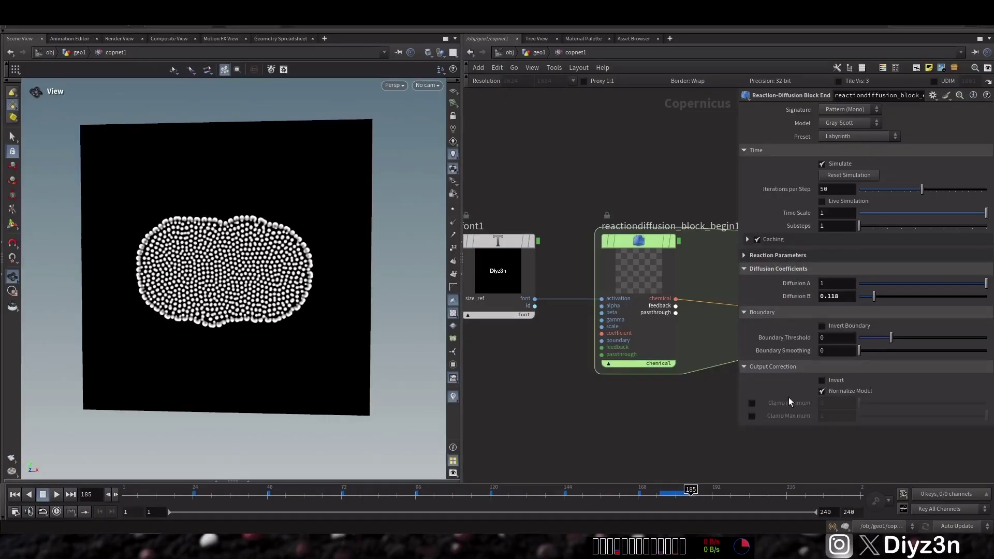
scroll(572, 341, up, 2)
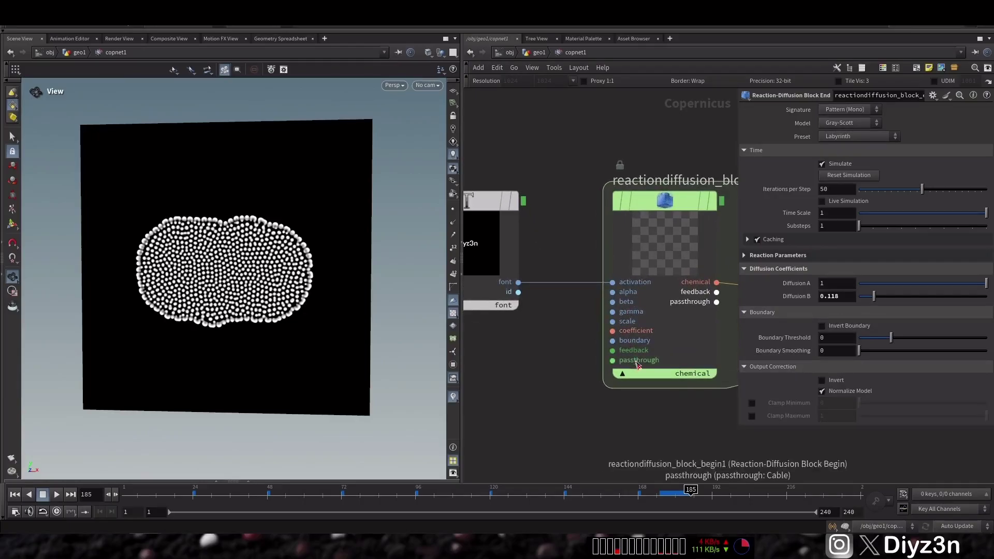
scroll(638, 412, down, 2)
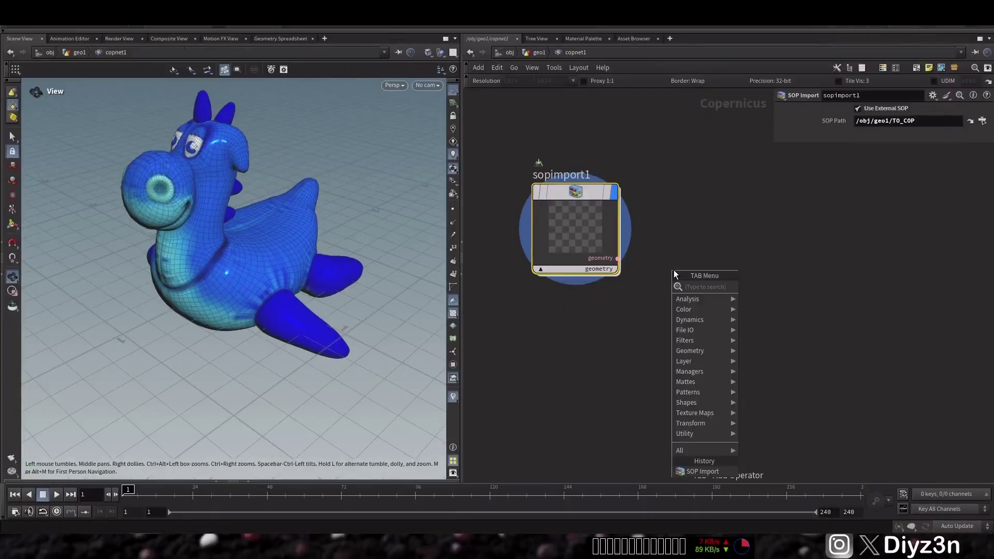
Add a Flow Block to the network and place its begin and end nodes beside the SOP Import node.
mouse_move(701, 320)
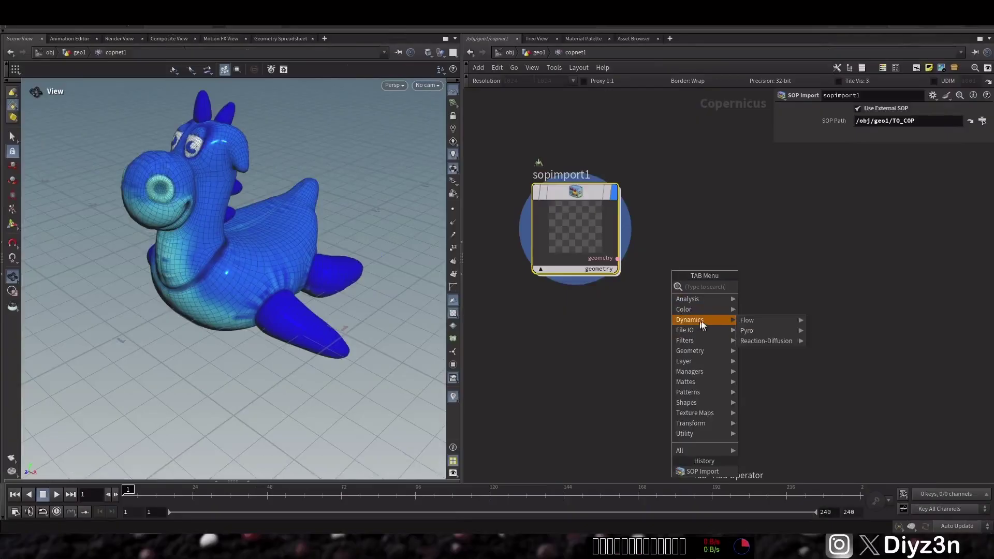
mouse_move(747, 321)
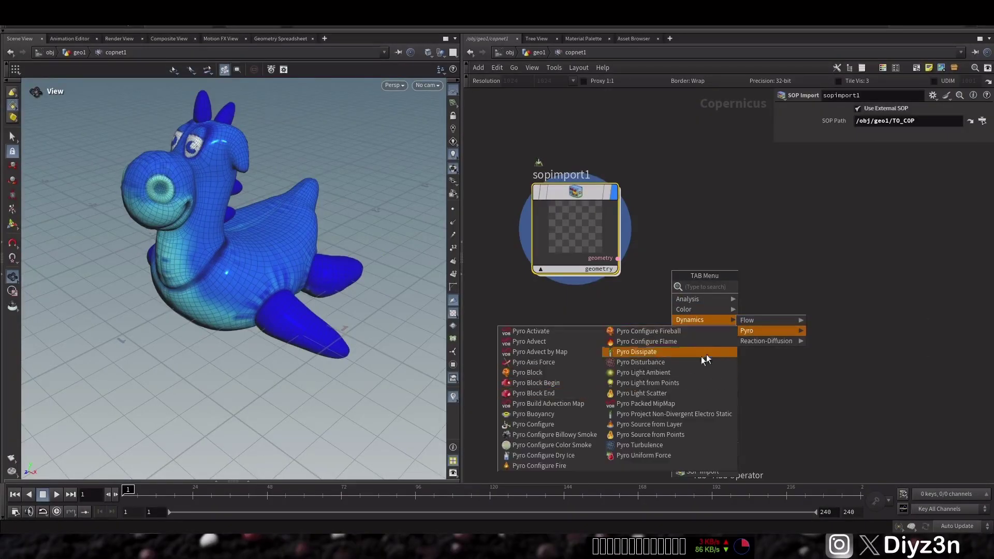
mouse_move(766, 344)
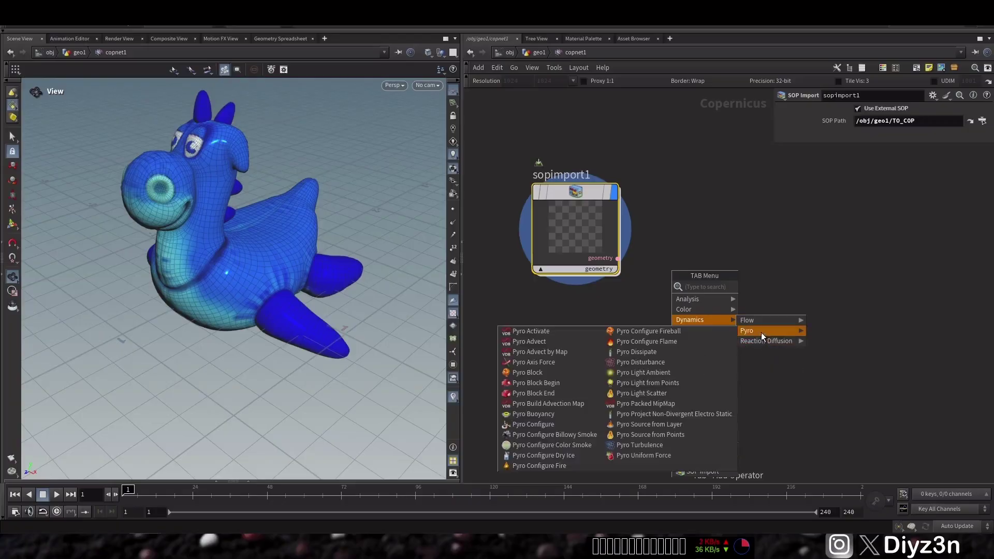
mouse_move(780, 320)
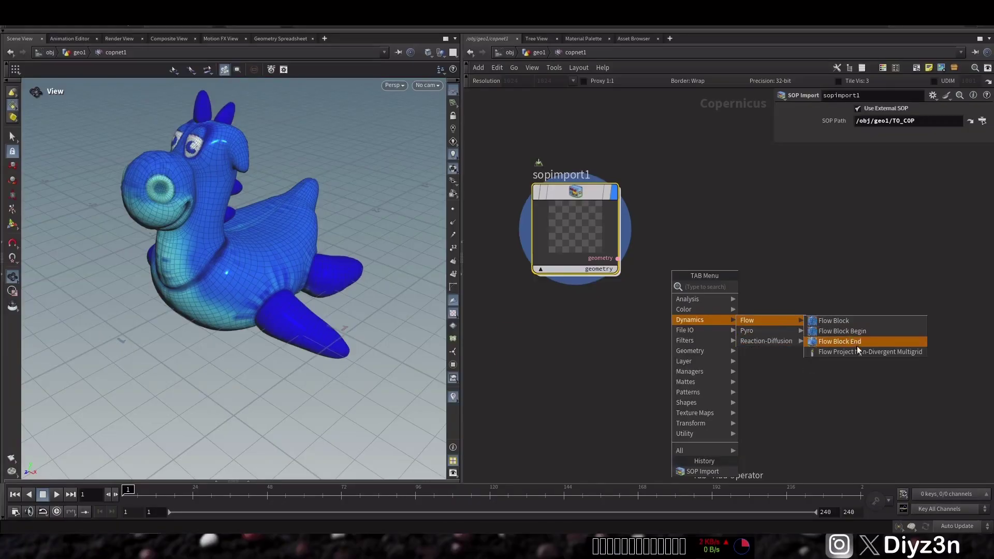
click(877, 324)
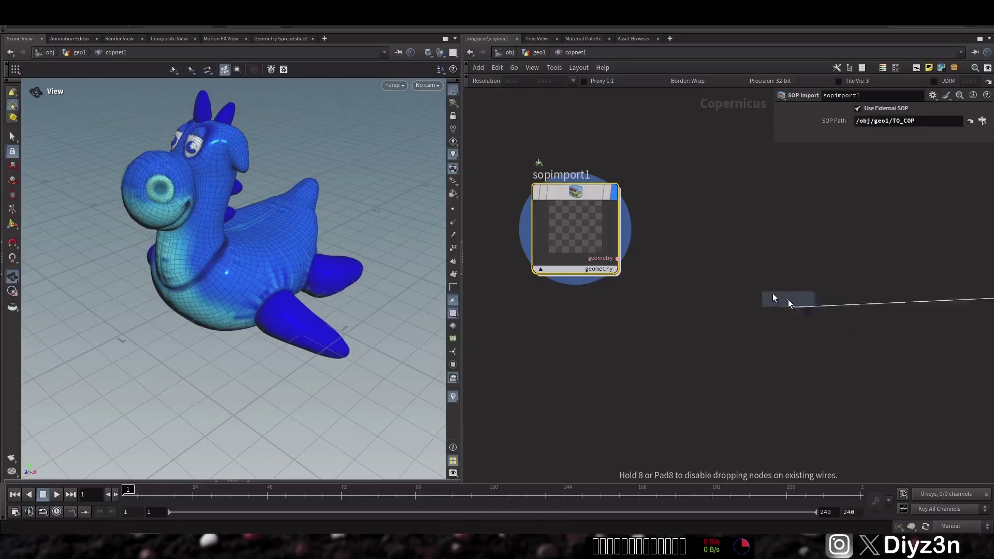
click(681, 310)
drag(695, 259, 753, 259)
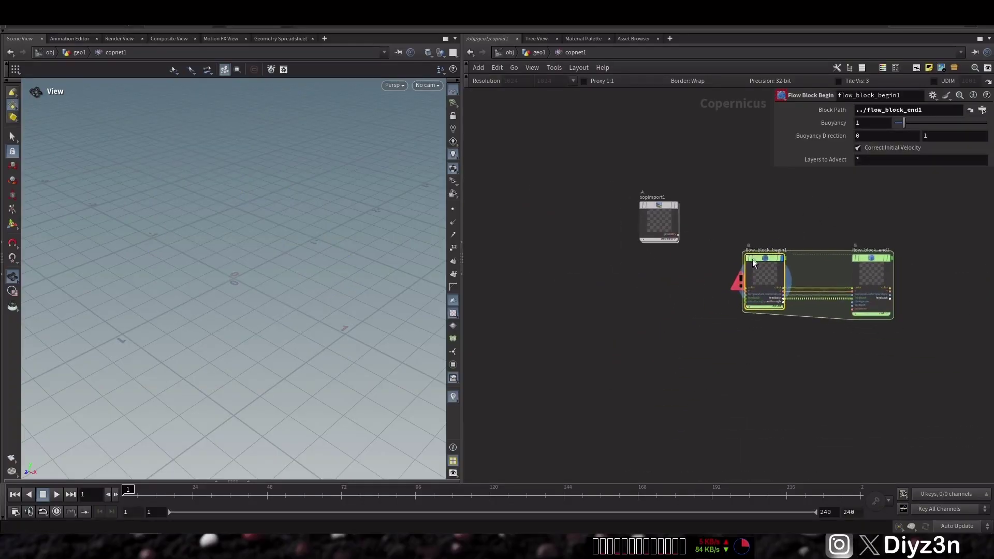
right_drag(707, 297, 732, 291)
middle_drag(707, 297, 620, 283)
scroll(631, 280, up, 5)
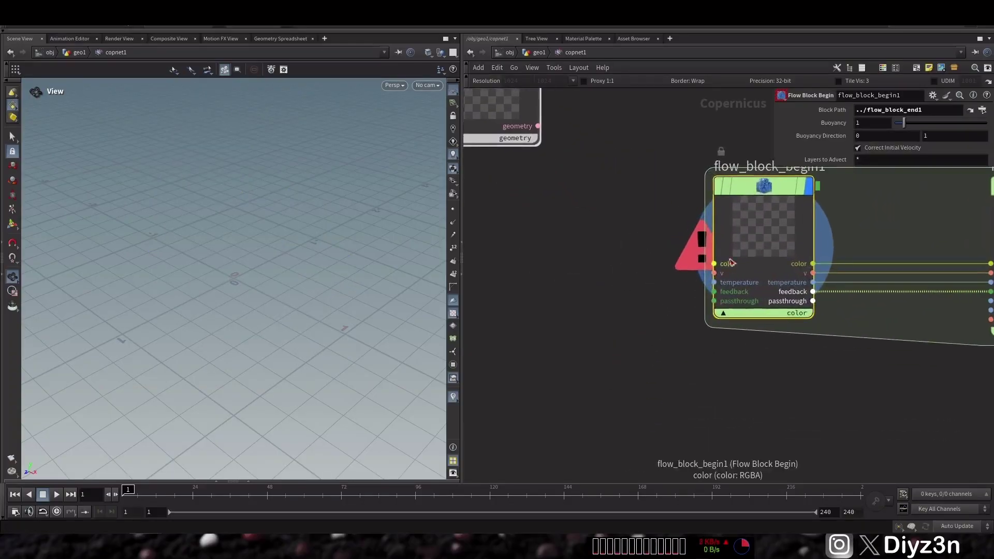
scroll(735, 361, down, 5)
Add a Font node below the SOP Import node, set its text to Diyz3n and display it.
key(Tab)
text(font)
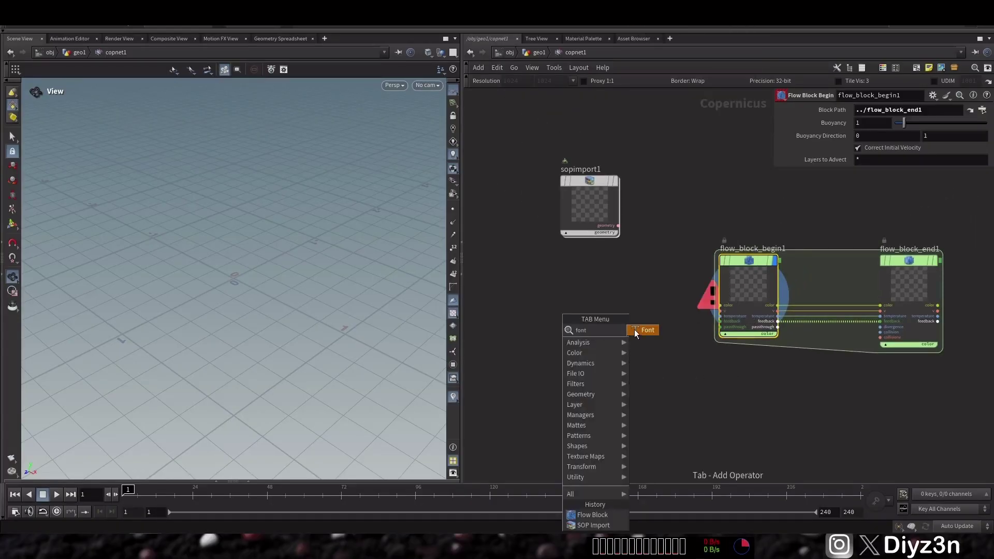
click(643, 329)
click(576, 332)
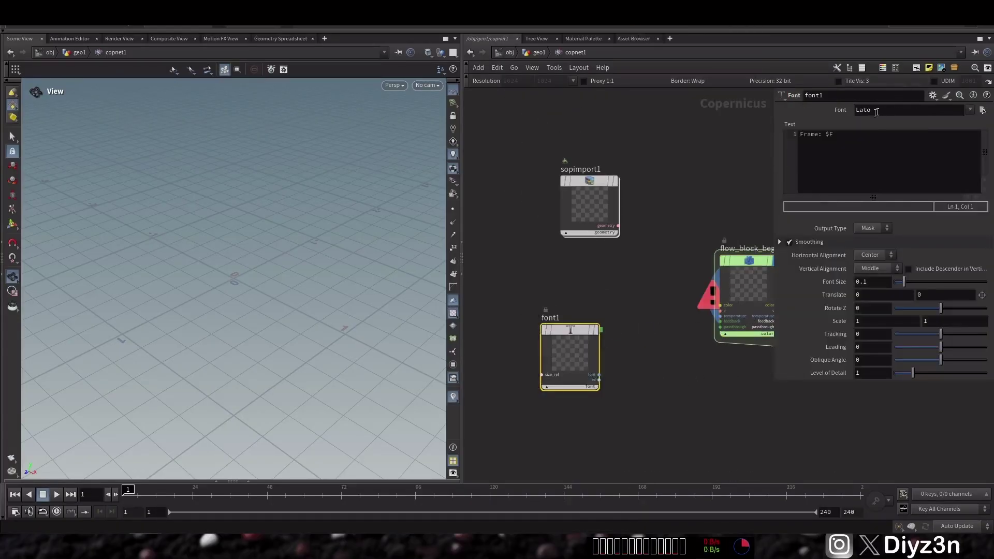
drag(838, 135, 774, 141)
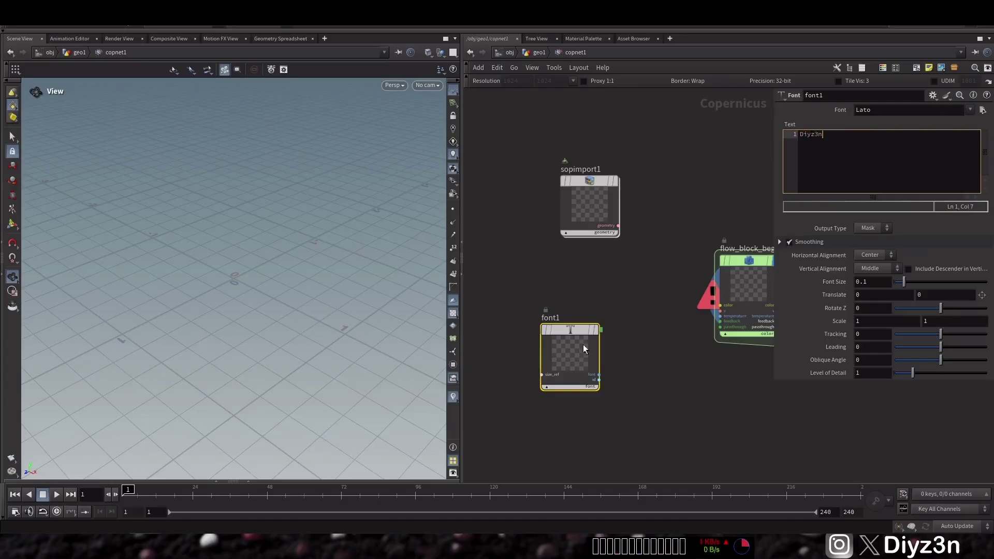
click(603, 300)
Set the Font Size to 0.52 and the vertical Translate value to -0.6 on the font node.
drag(904, 281, 943, 280)
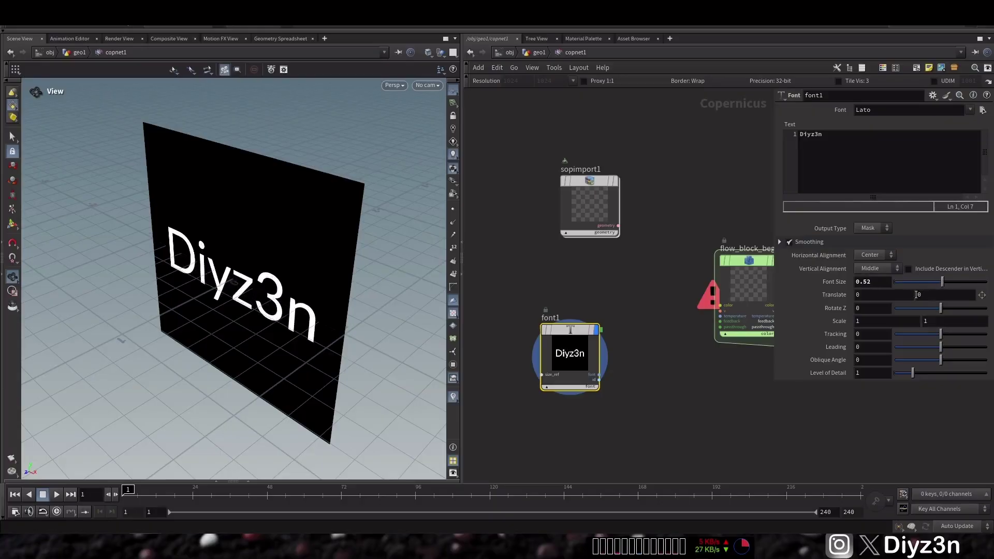
middle_drag(889, 297, 914, 299)
key(ctrl+z)
key(ctrl+z)
scroll(629, 370, up, 1)
scroll(633, 371, up, 1)
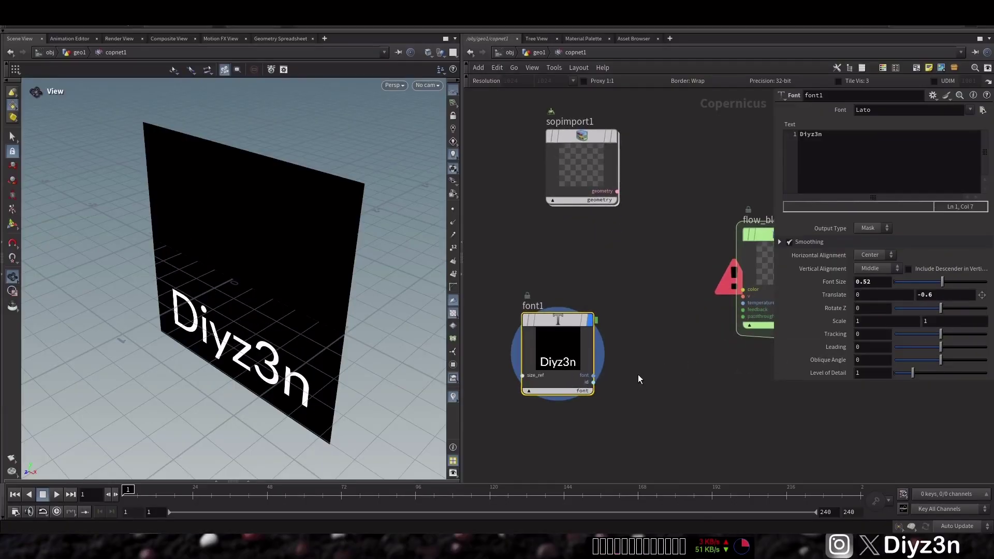
Add a Mono to RGBA node fed by the font output and connect it to the color input of the flow block begin node.
key(Tab)
text(mon)
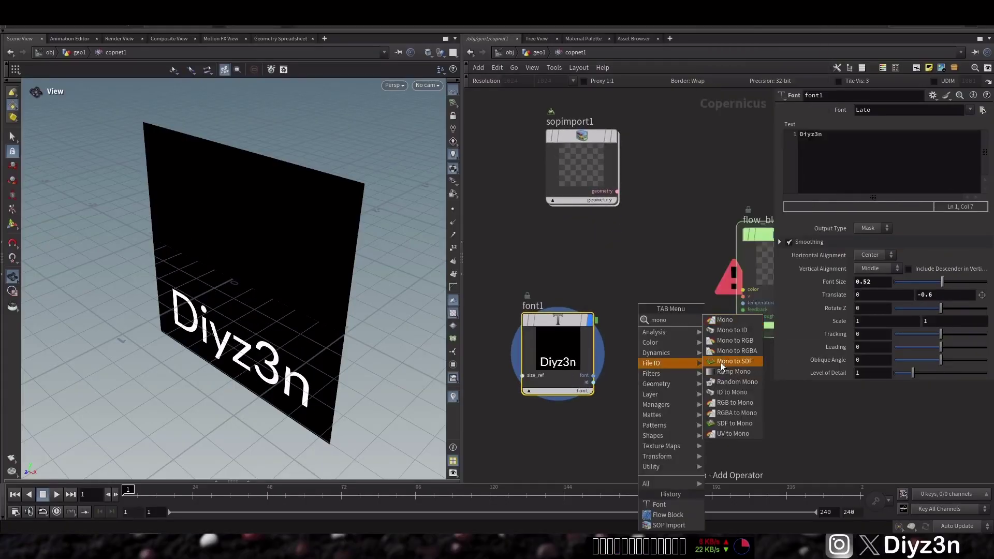
click(730, 350)
click(626, 374)
click(593, 375)
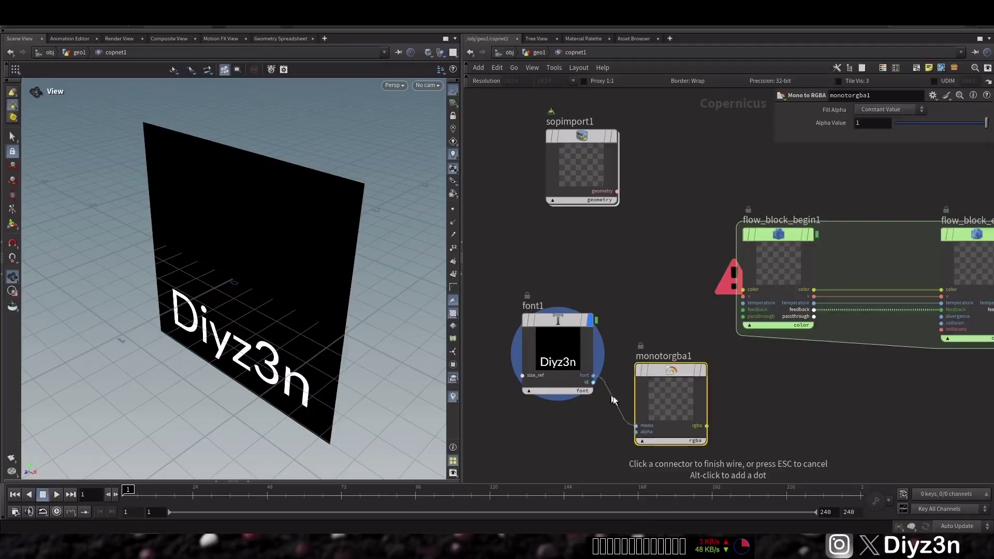
click(636, 426)
click(707, 426)
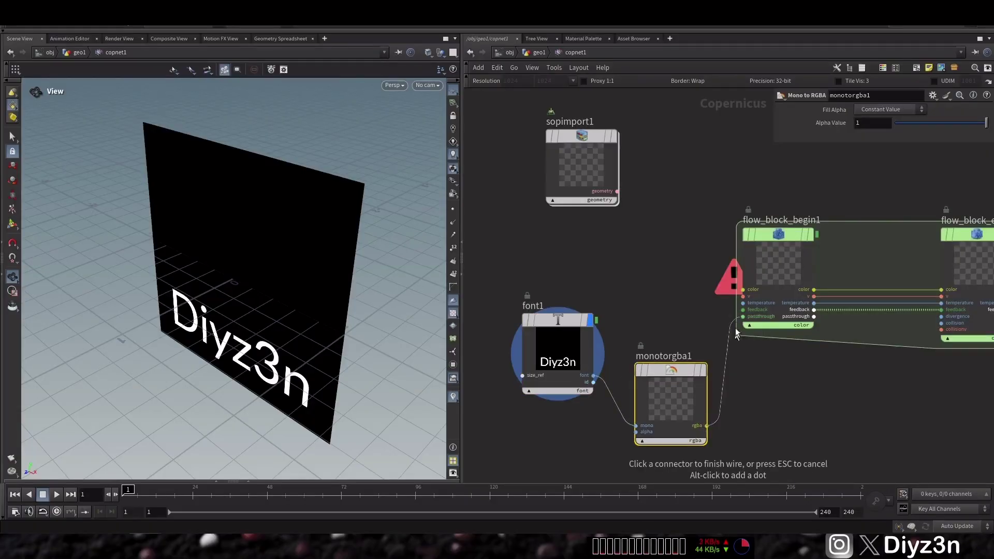
click(742, 289)
Display the flow block end node, face the image in the viewport, and play the simulation before returning to the first frame.
scroll(567, 432, down, 2)
click(890, 278)
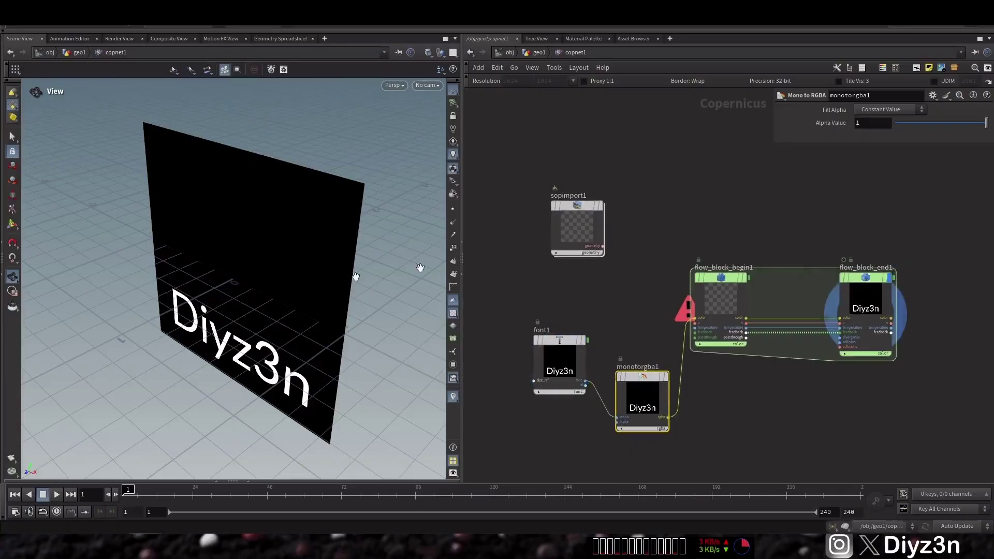
click(453, 89)
drag(388, 244, 259, 274)
click(55, 495)
click(15, 495)
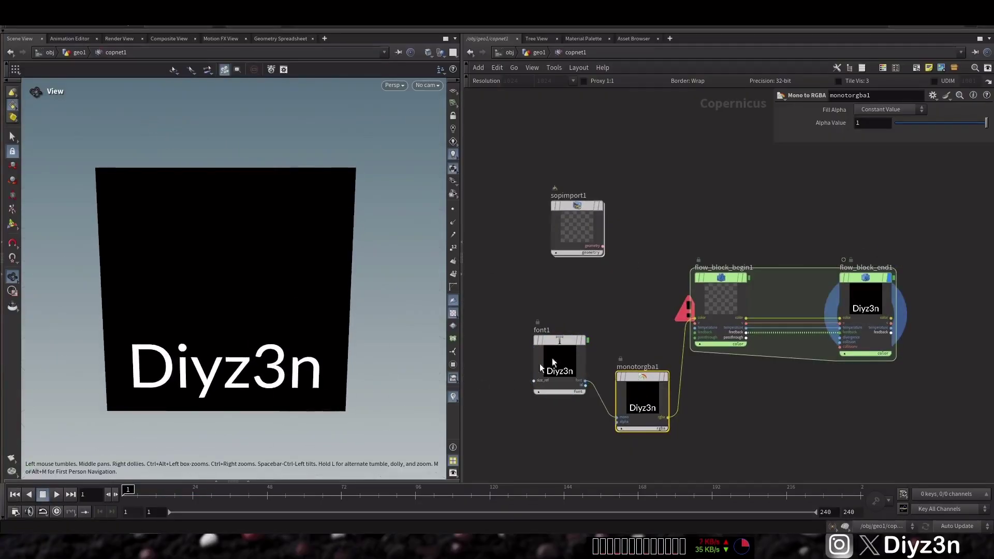
Feed the flow block's temperature input from a new Constant node and play the simulation, returning to the first frame.
scroll(660, 326, up, 3)
click(735, 329)
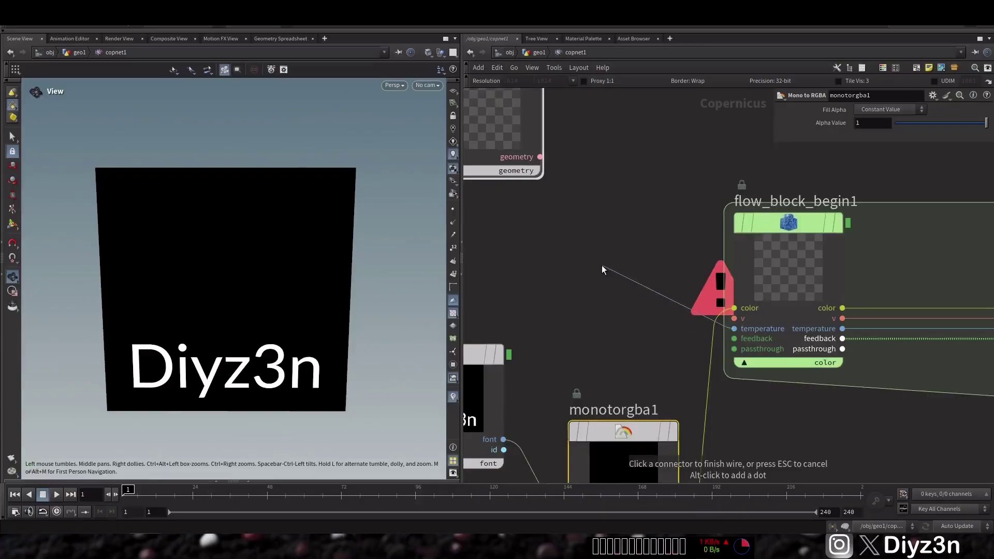
key(Tab)
text(cons)
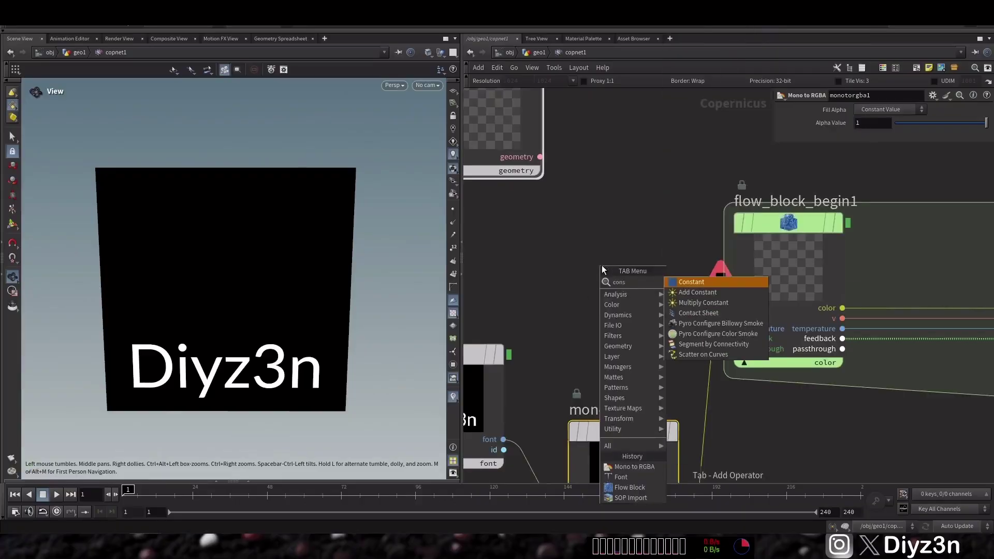
click(691, 281)
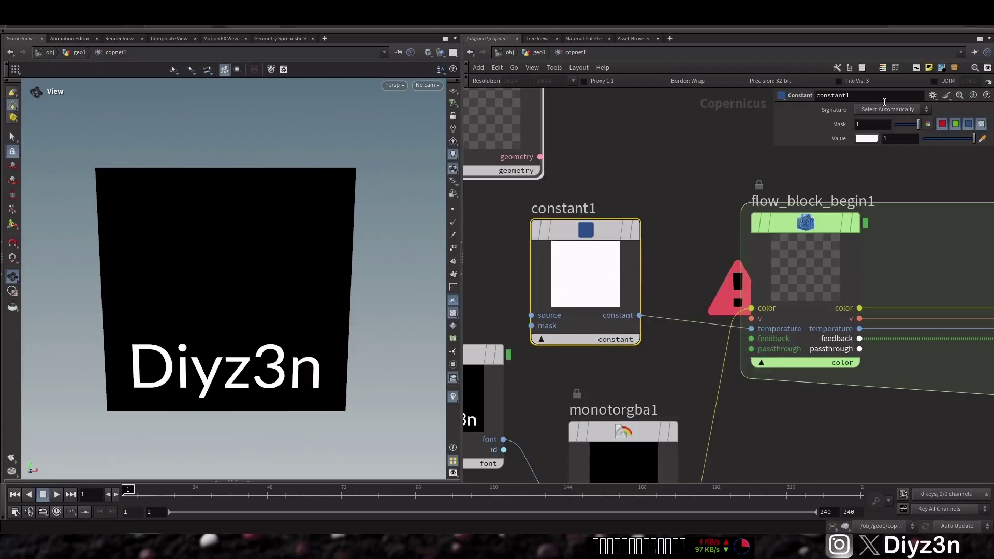
click(57, 496)
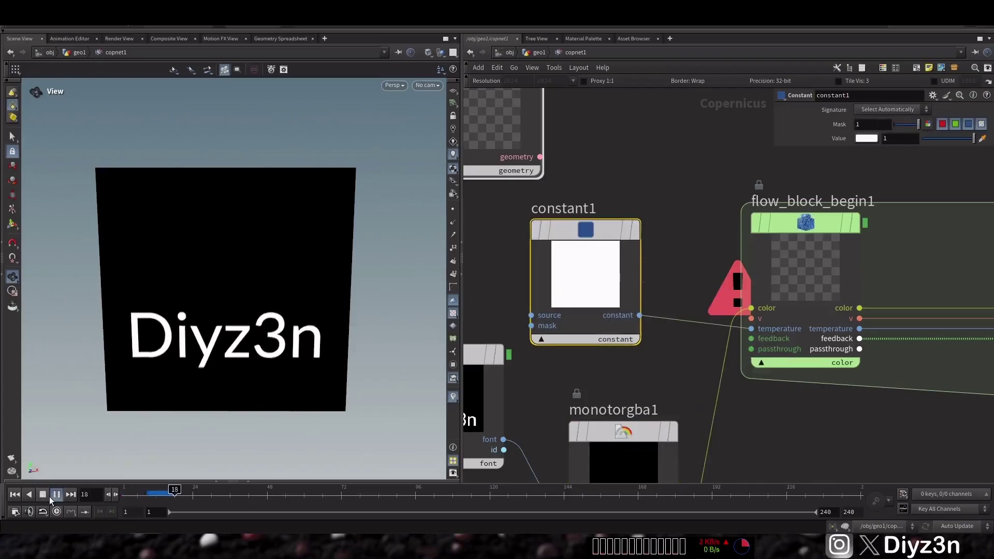
click(44, 496)
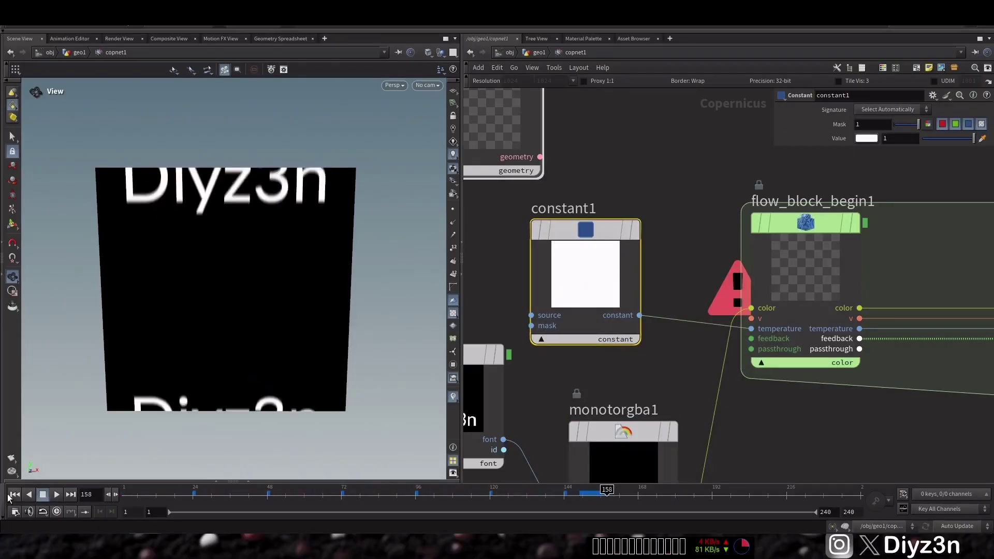
click(14, 495)
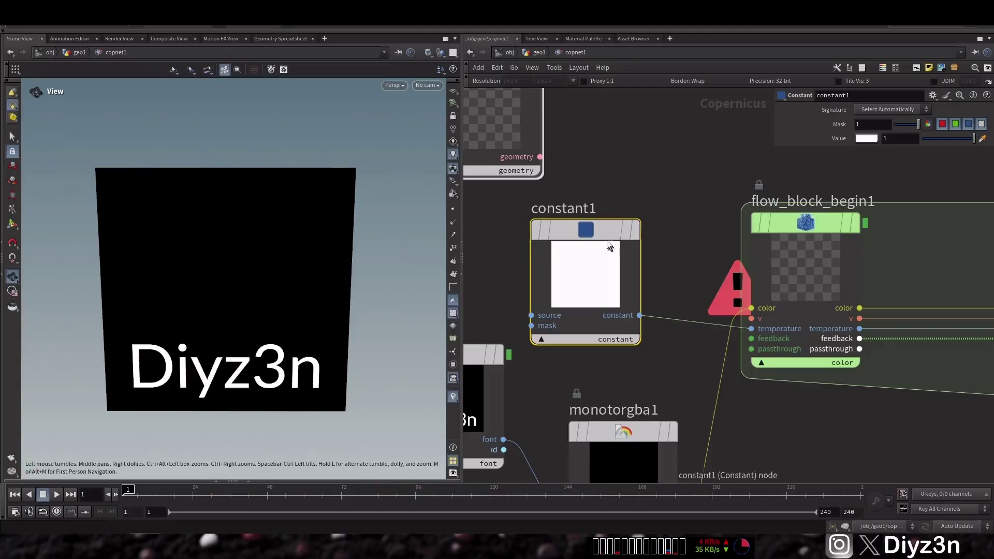
Replace the Constant node with a Fractal Noise node feeding the temperature input, and play the simulation before rewinding it.
key(Delete)
key(Tab)
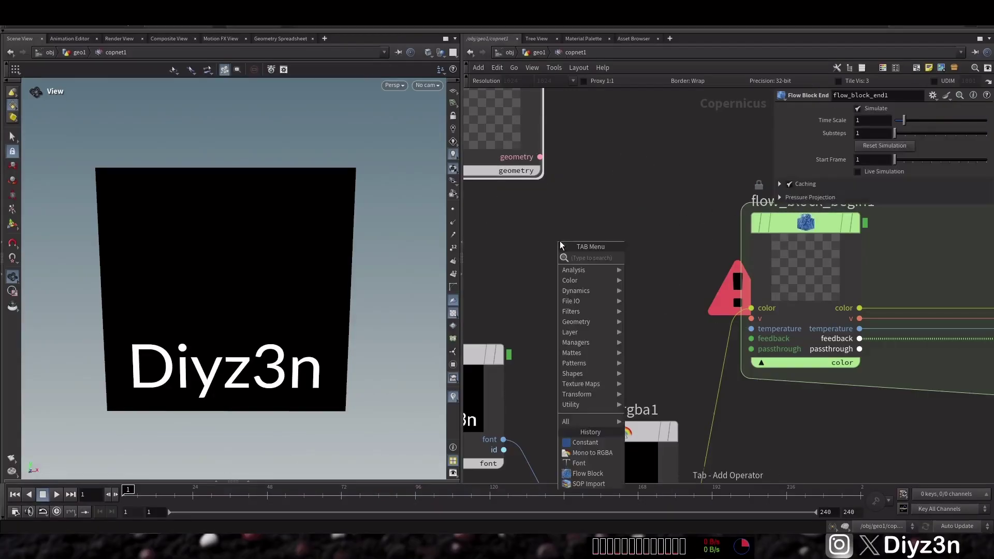
text(nois)
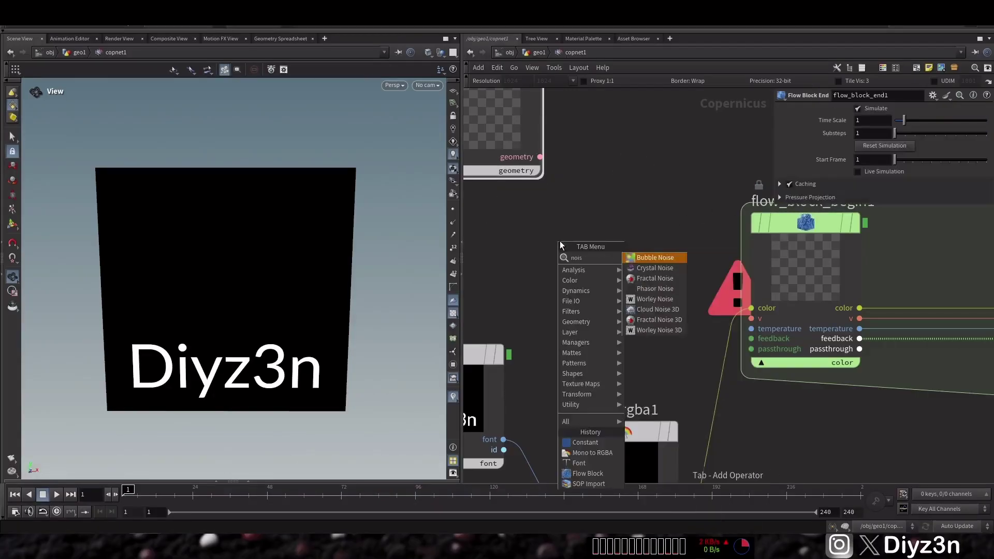
click(654, 279)
click(590, 223)
click(644, 308)
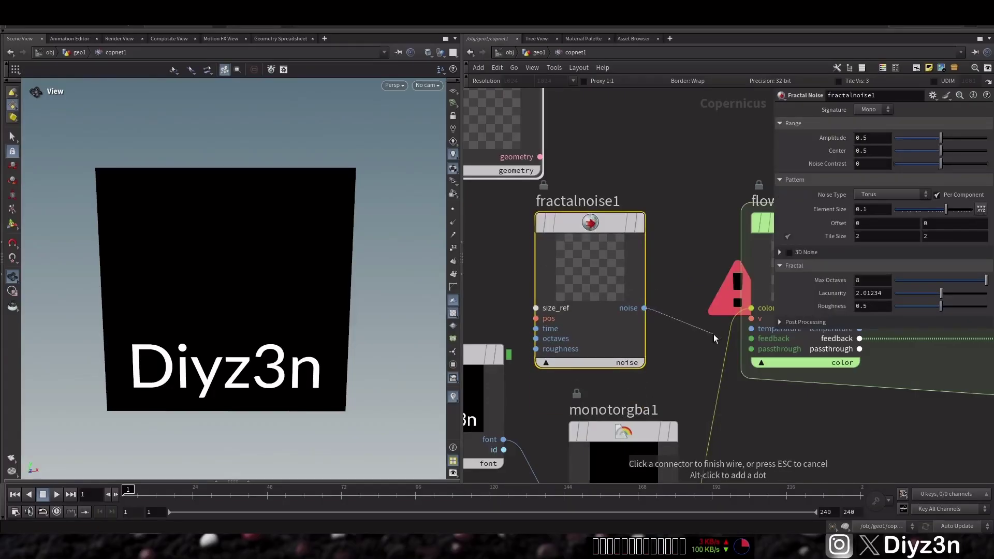
click(57, 494)
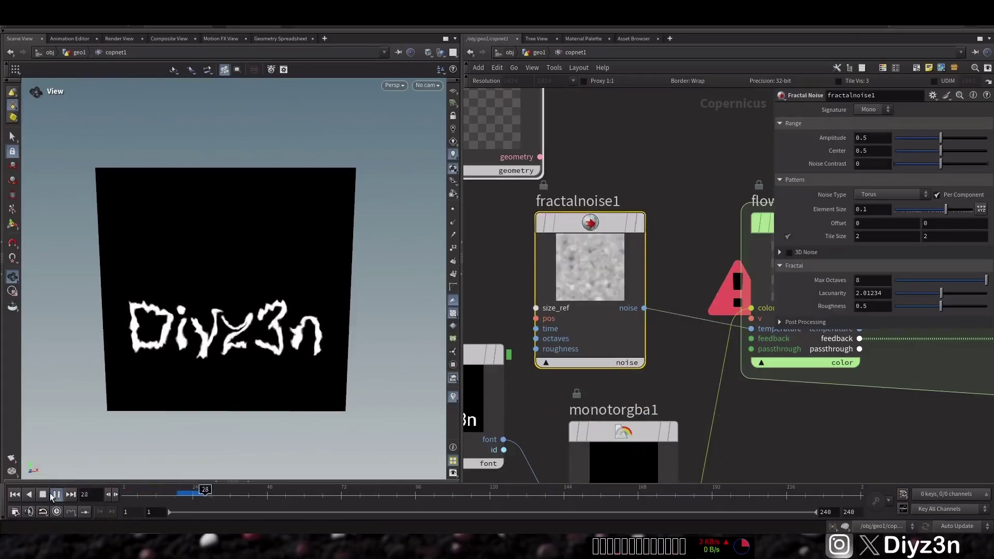
click(42, 494)
click(19, 494)
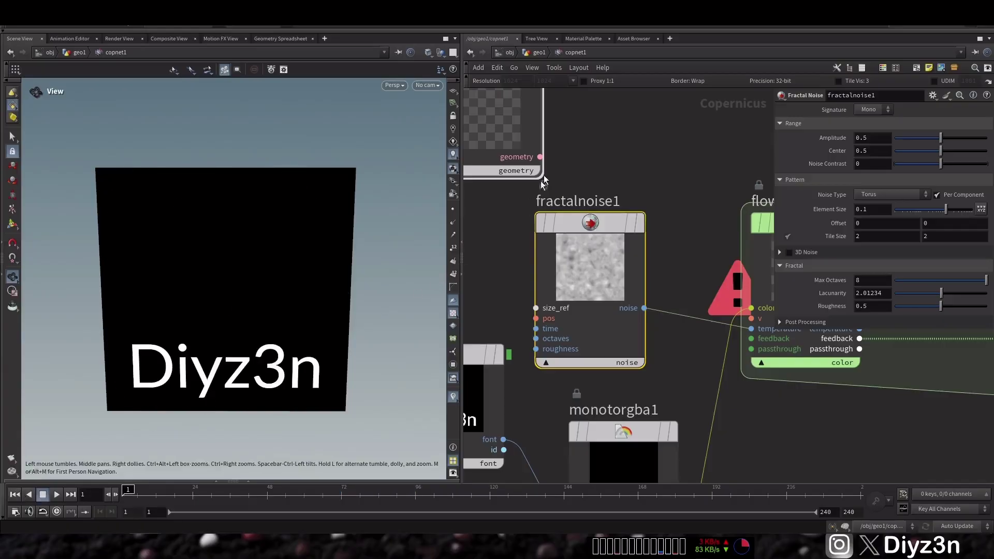
Delete the Fractal Noise node, connect the font output to the flow block's temperature input, and play the simulation before rewinding it.
key(Delete)
click(503, 440)
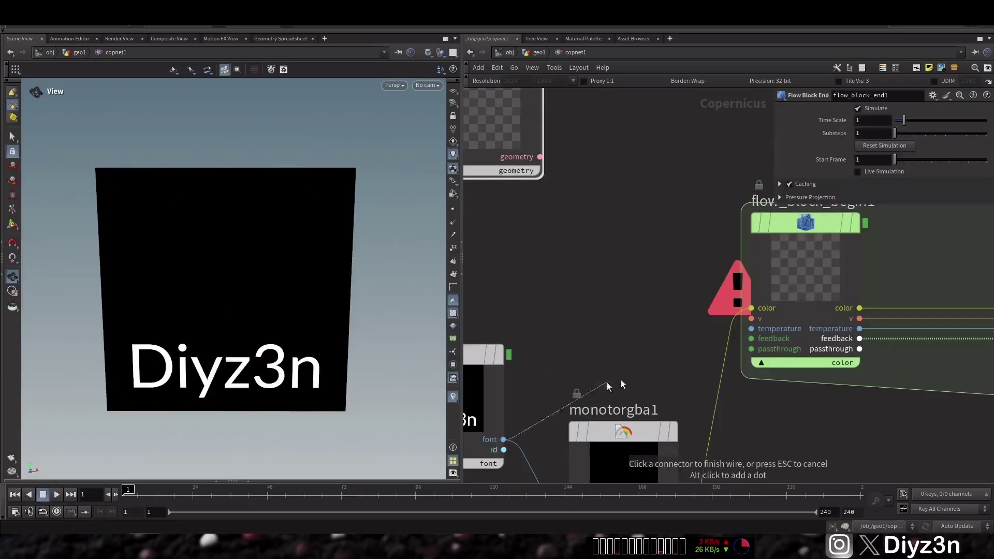
click(746, 339)
key(h)
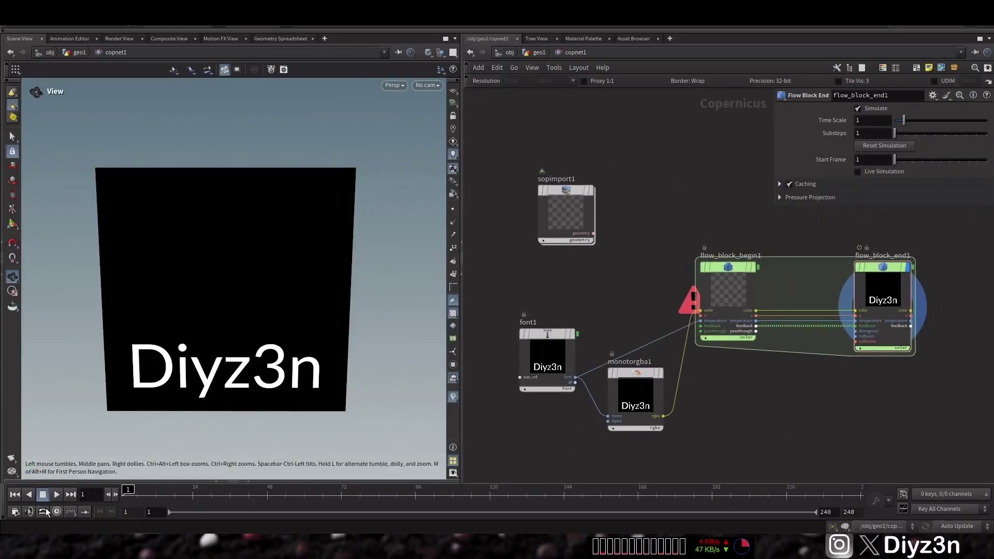
click(56, 495)
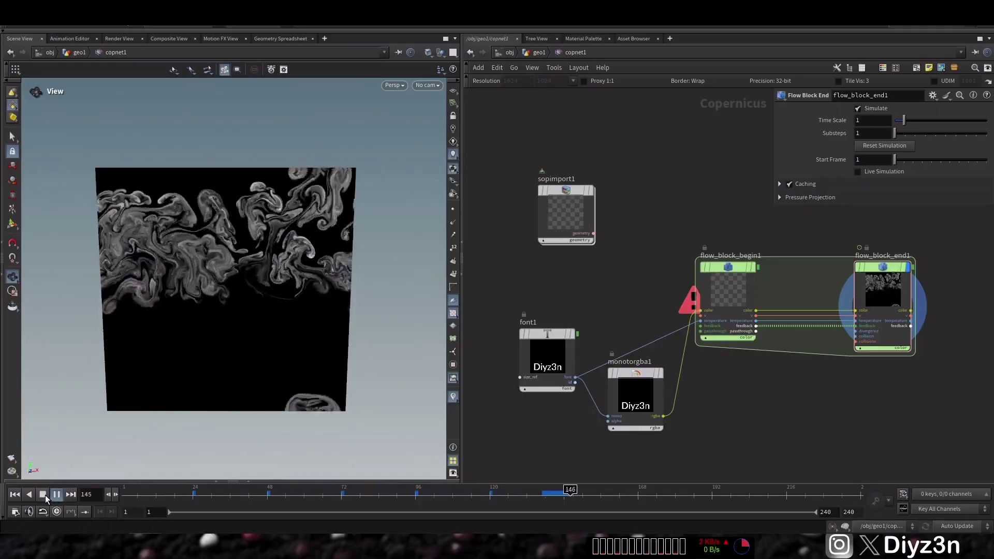
click(42, 495)
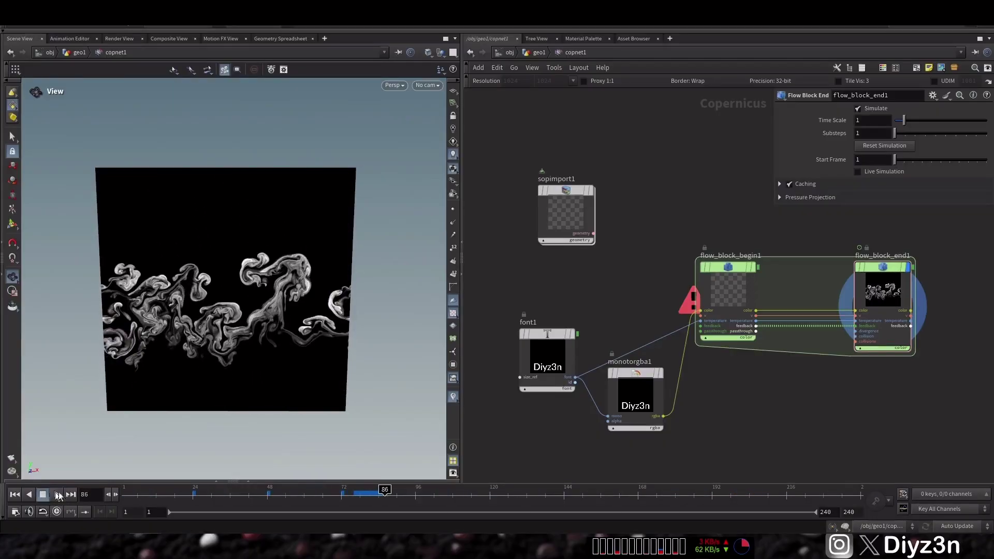
drag(137, 494, 108, 496)
Set the horizontal Buoyancy Direction of the flow block begin node to 0.8 and play the simulation, returning to frame 1.
middle_drag(745, 393, 677, 373)
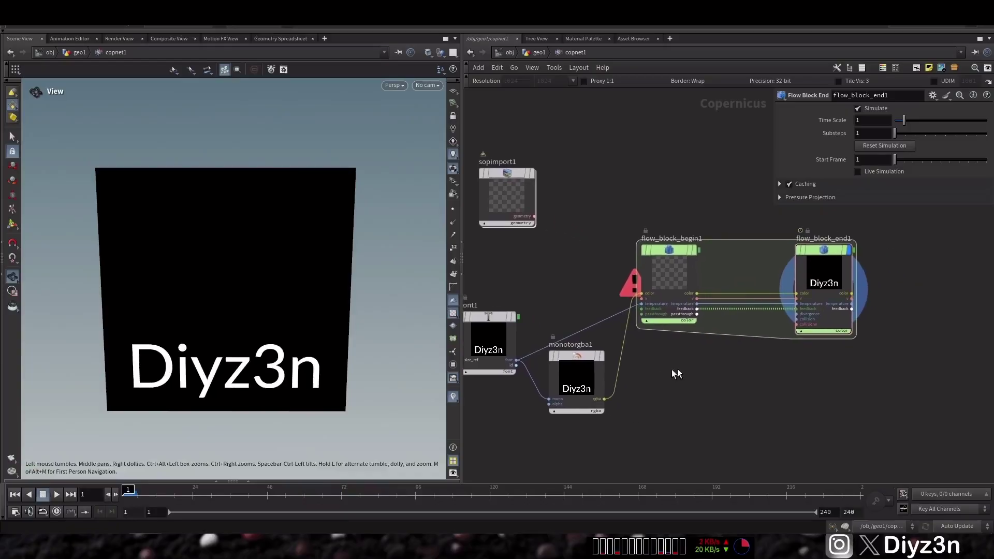
click(670, 250)
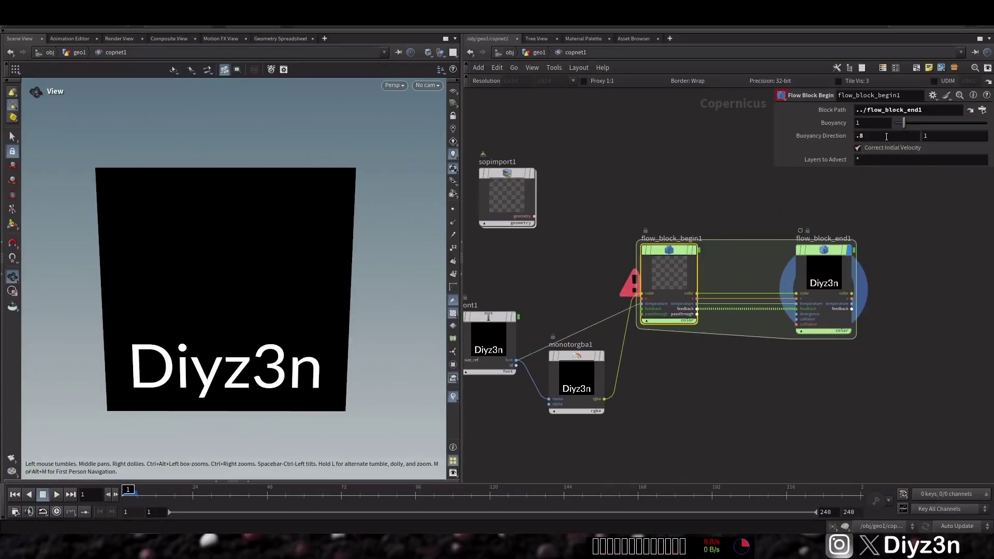
click(55, 496)
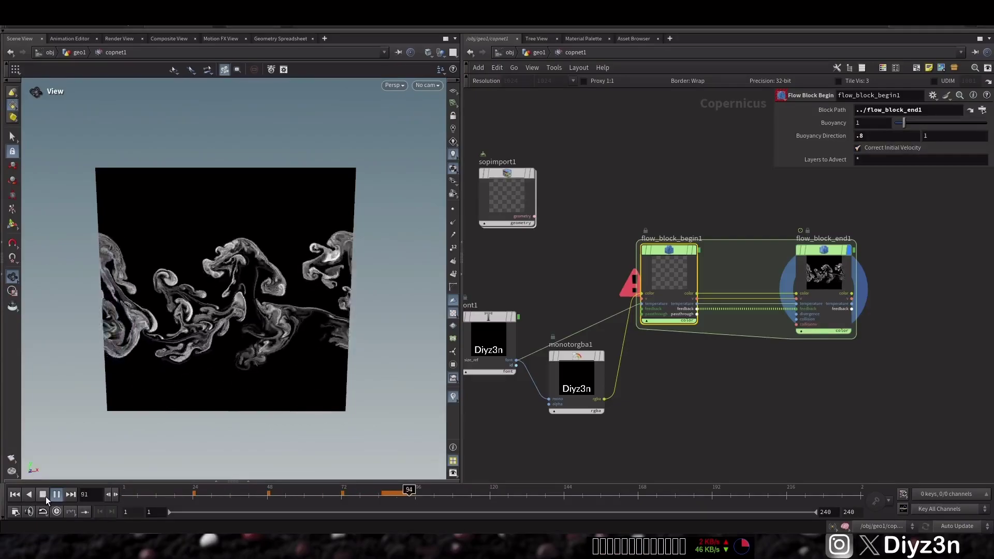
click(14, 496)
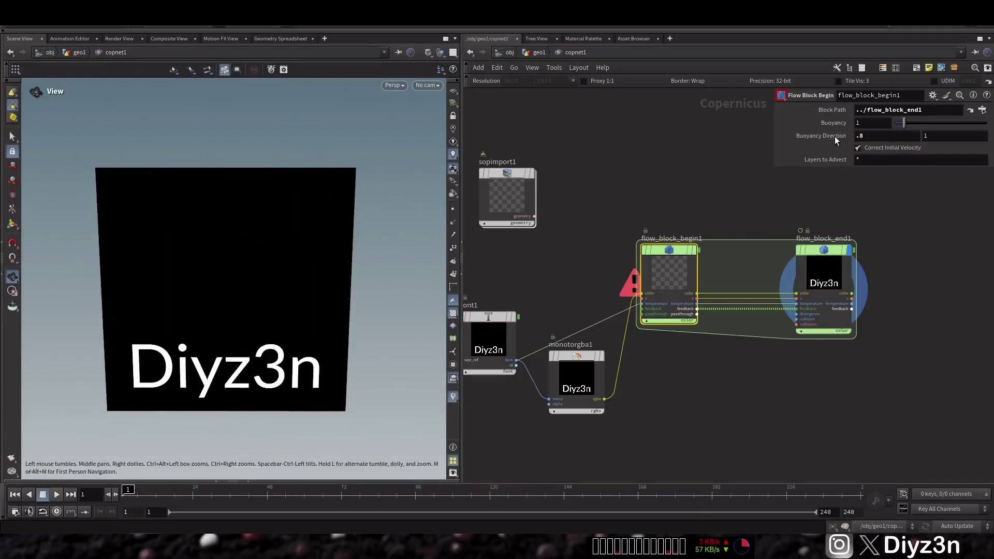
Restore the default Buoyancy Direction, set Buoyancy to 0.1 on the flow block begin node, and play the simulation before rewinding.
ctrl+middle_click(835, 139)
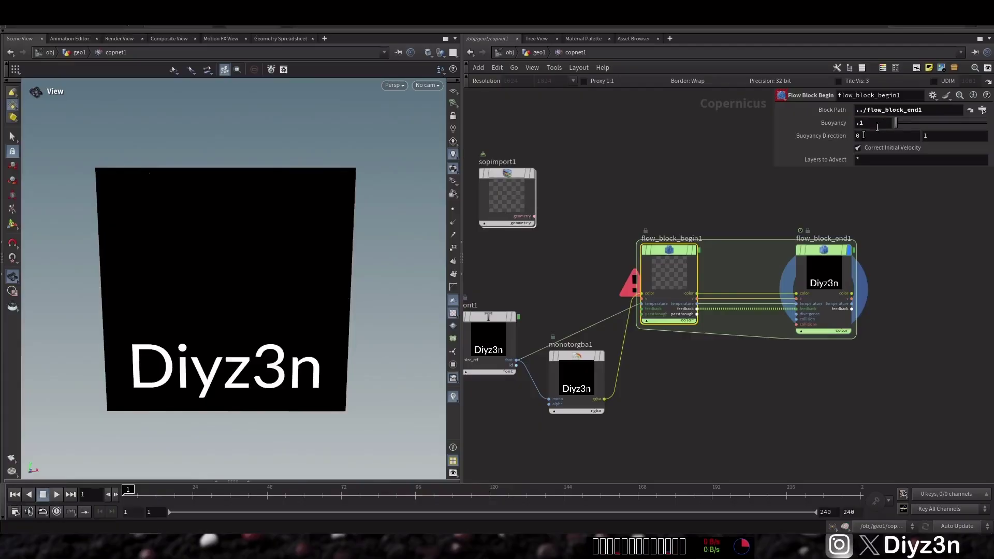
click(56, 495)
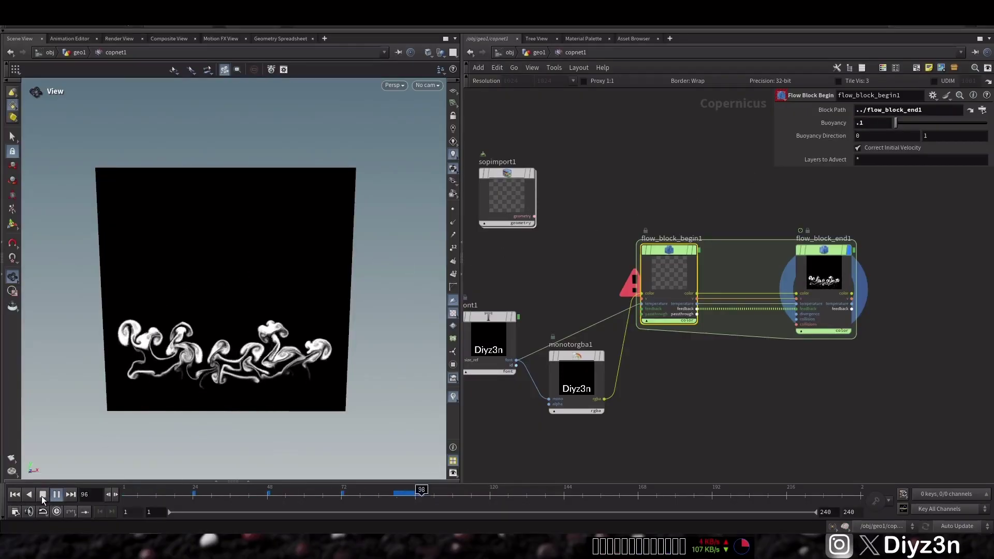
click(42, 496)
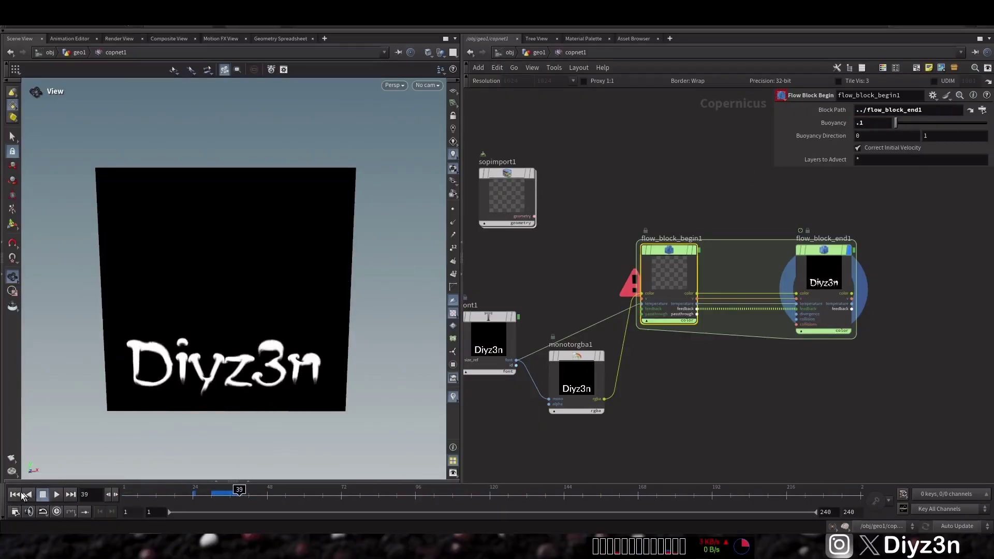
click(19, 495)
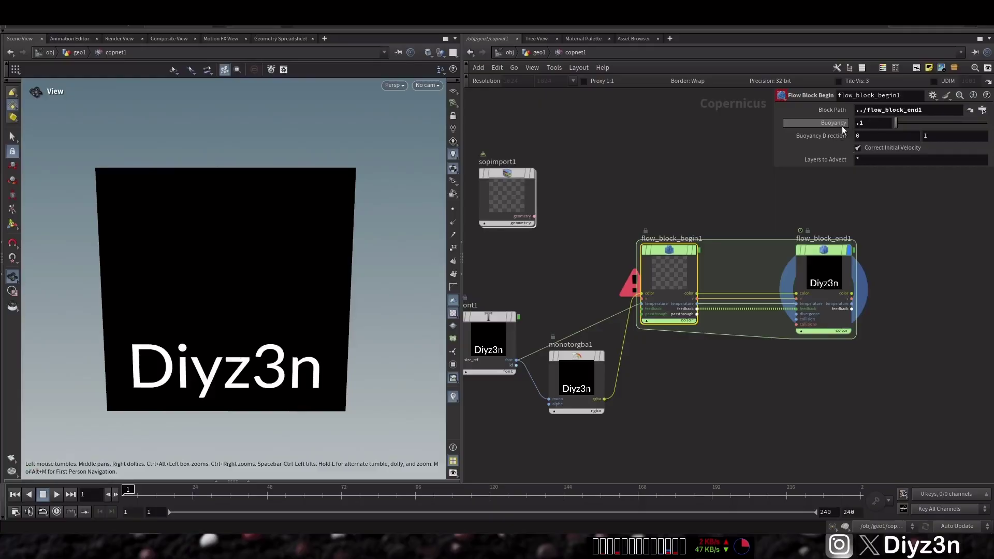
Try wiring the SOP Import geometry output into the flow block's v input, and remove that wire.
scroll(611, 306, up, 5)
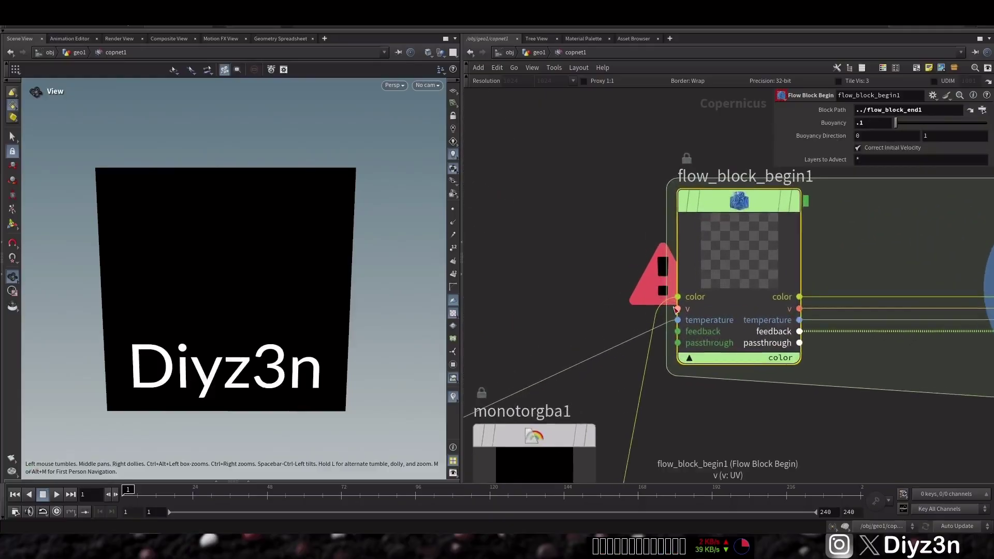
click(676, 309)
scroll(572, 234, down, 3)
middle_drag(572, 234, 690, 257)
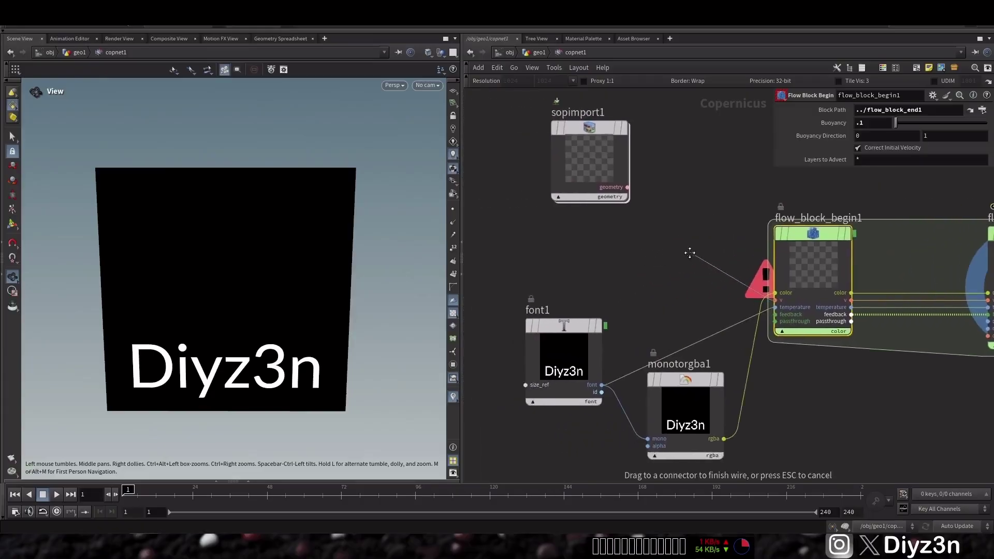
click(648, 208)
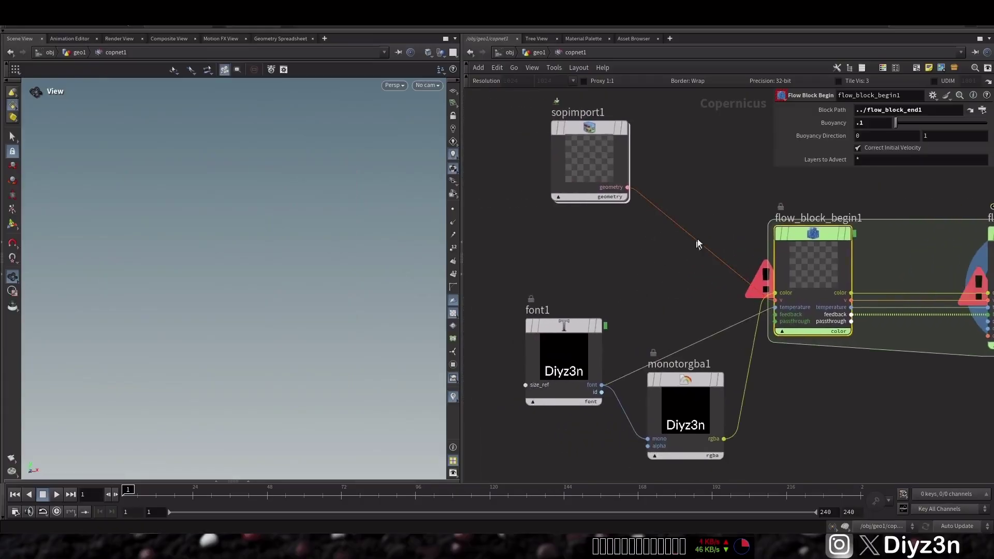
click(698, 239)
key(Delete)
Add a Rasterize Setup node fed by the SOP Import geometry, and display it with its Space set to UVs.
scroll(682, 218, down, 1)
drag(586, 132, 539, 140)
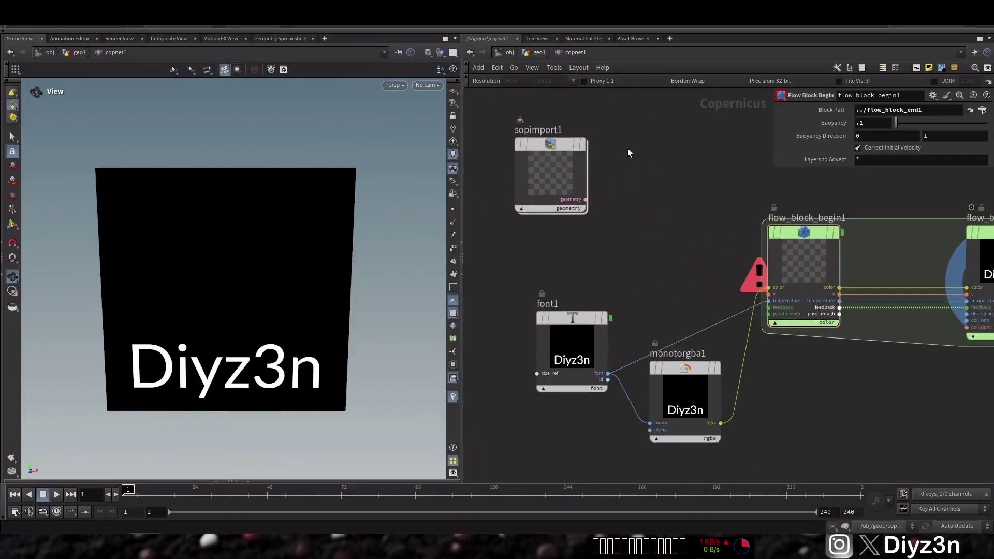
key(Tab)
text(rast)
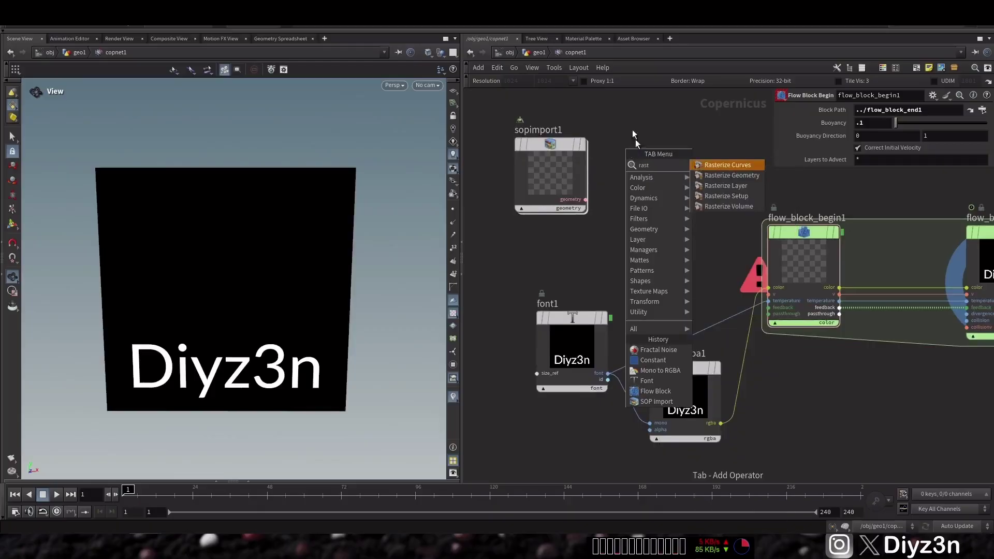
click(720, 196)
click(632, 156)
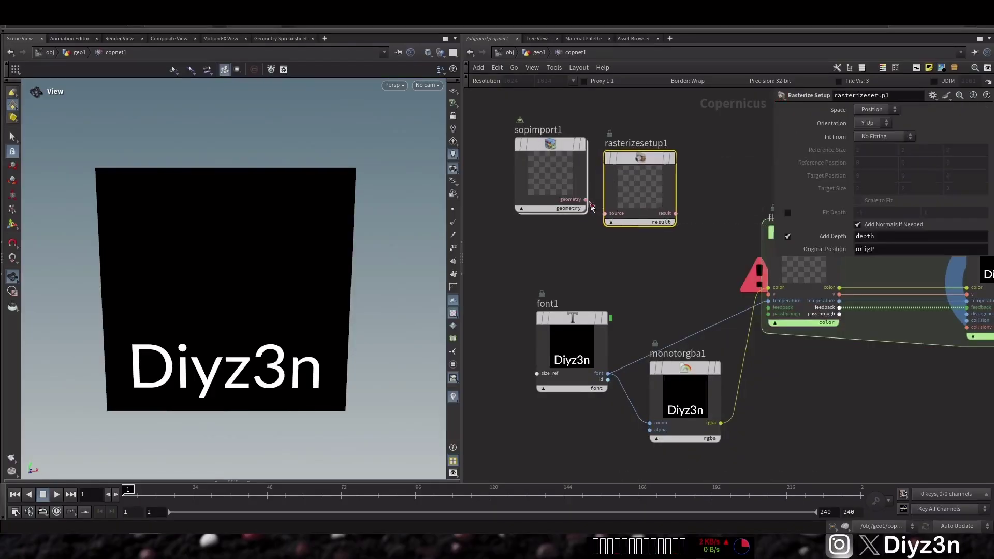
click(672, 158)
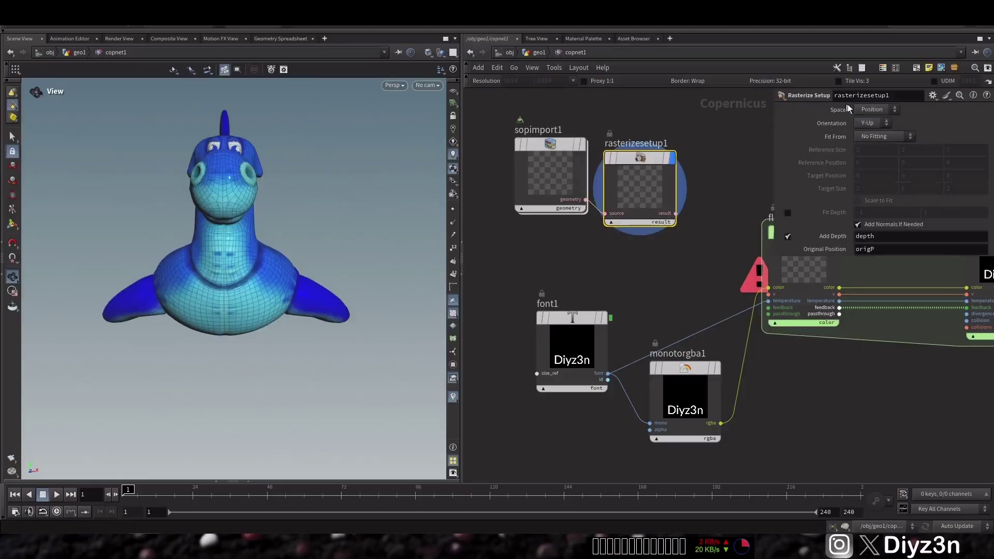
click(865, 130)
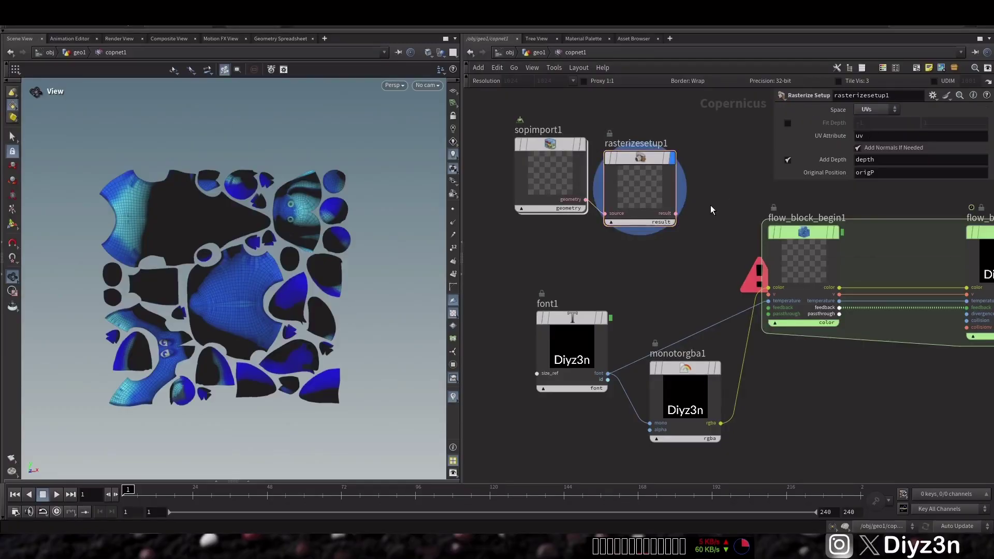
key(Tab)
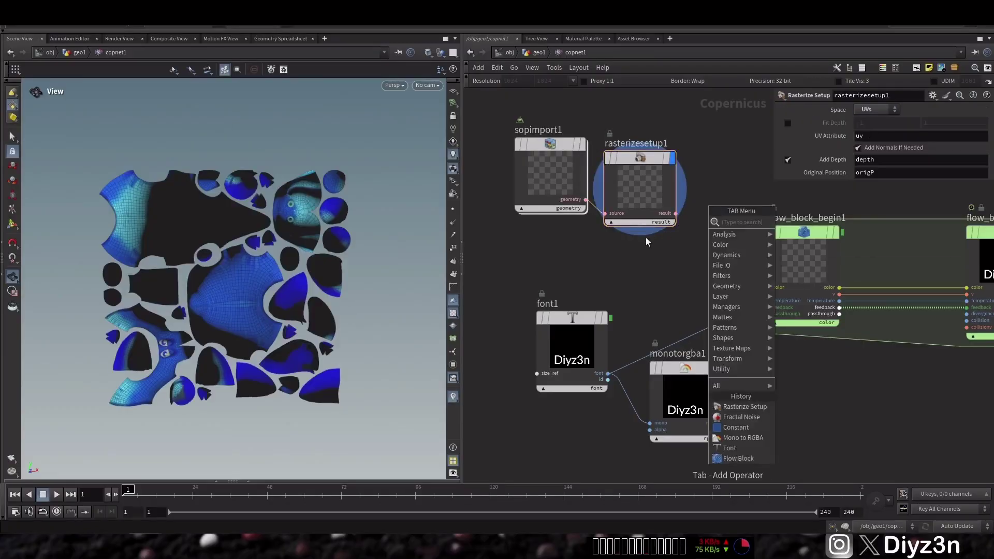
key(Escape)
click(750, 300)
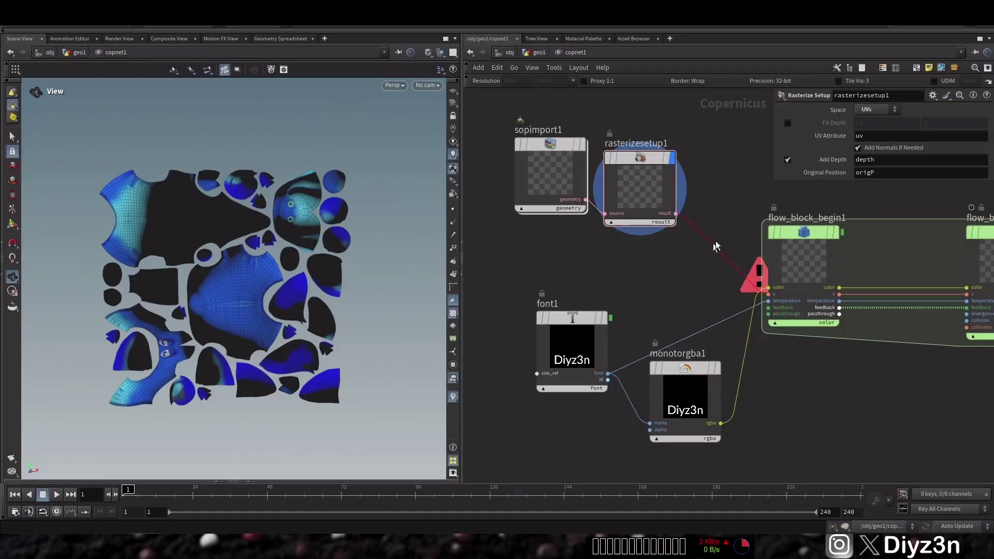
key(Tab)
text(rat)
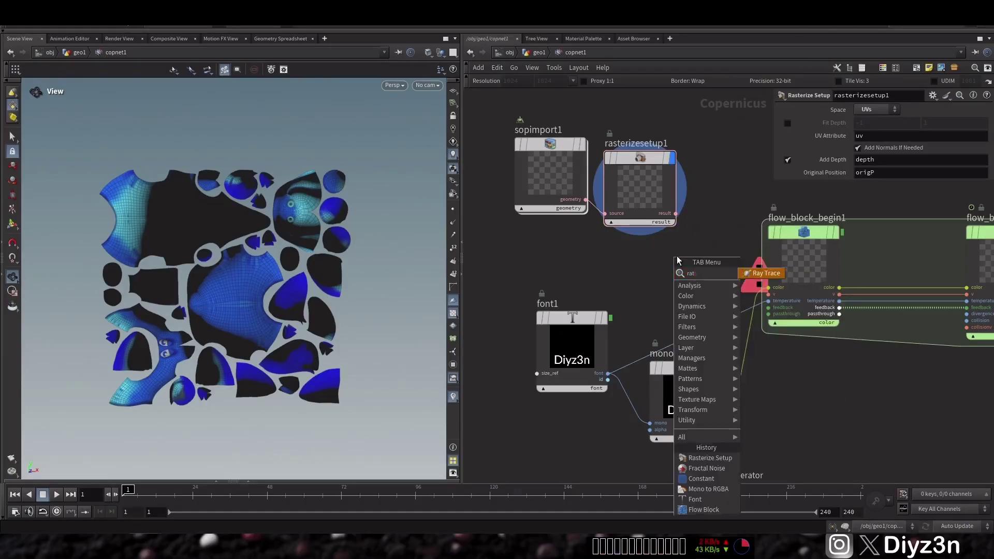
key(Escape)
Add a Rasterize Geometry node fed by the Rasterize Setup result.
key(Tab)
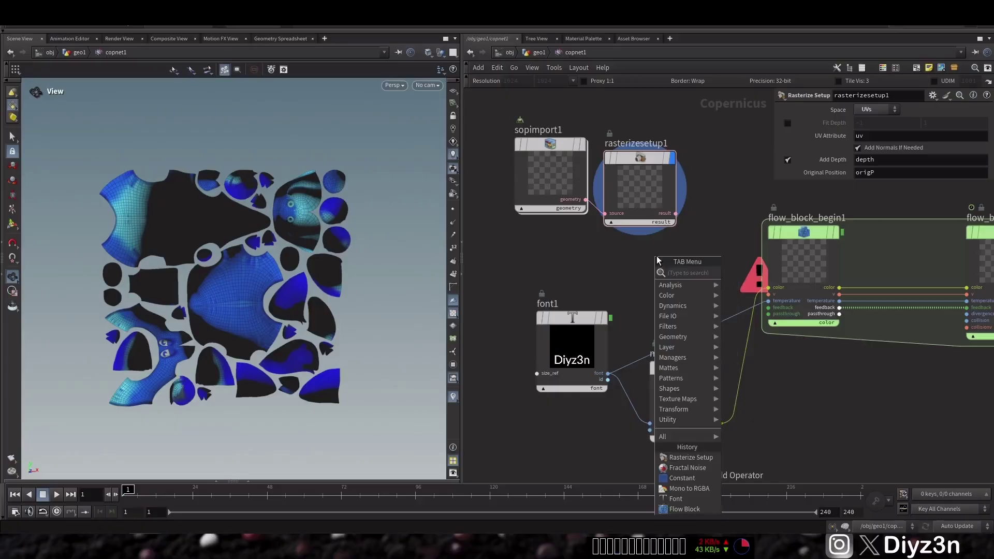
text(rast)
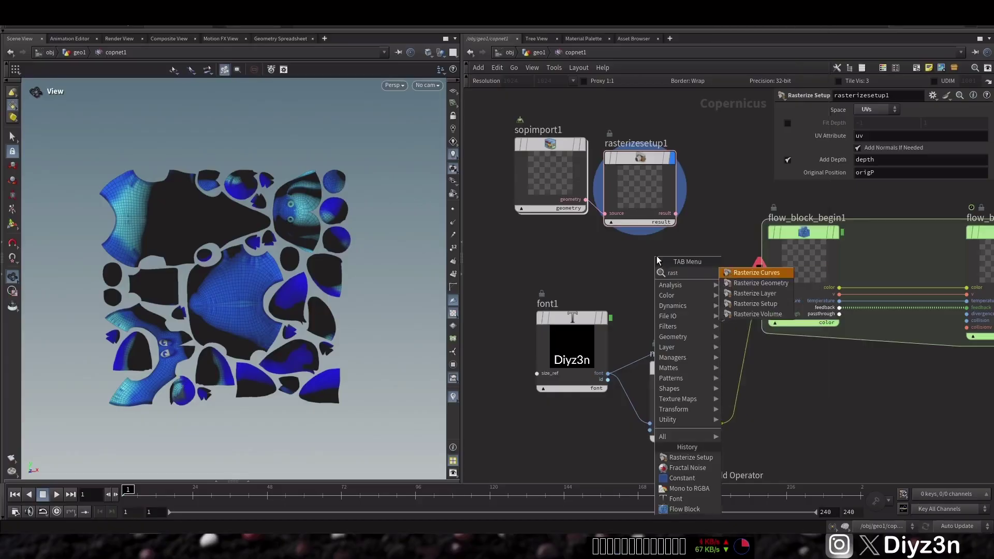
click(740, 283)
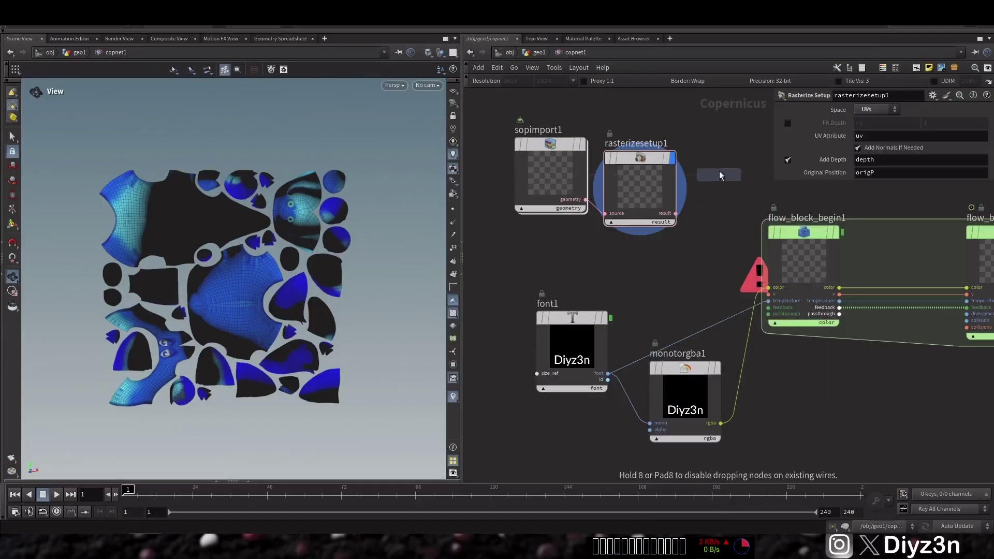
click(719, 171)
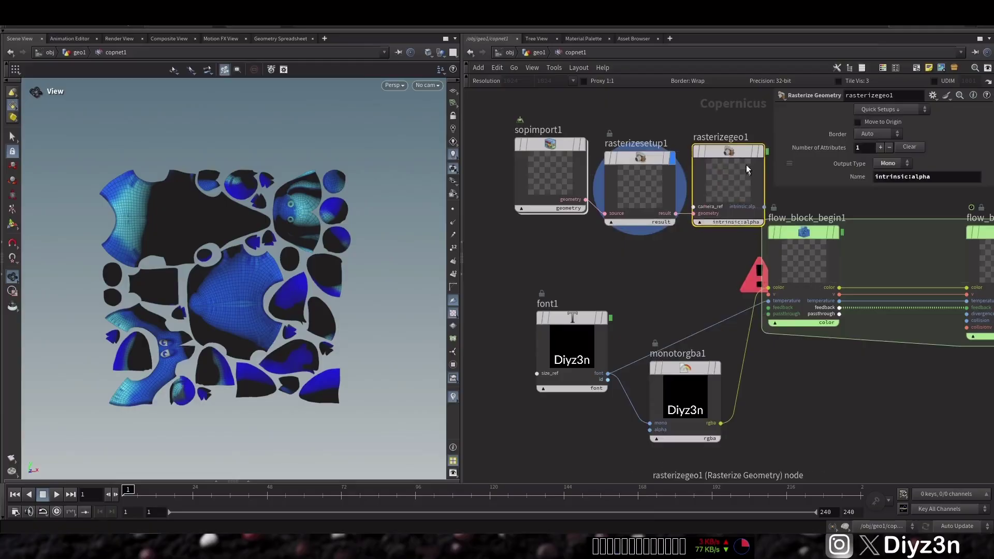
Display the Rasterize Geometry node and use its Quick Setups to add a UV attribute output.
click(761, 151)
click(878, 134)
click(881, 108)
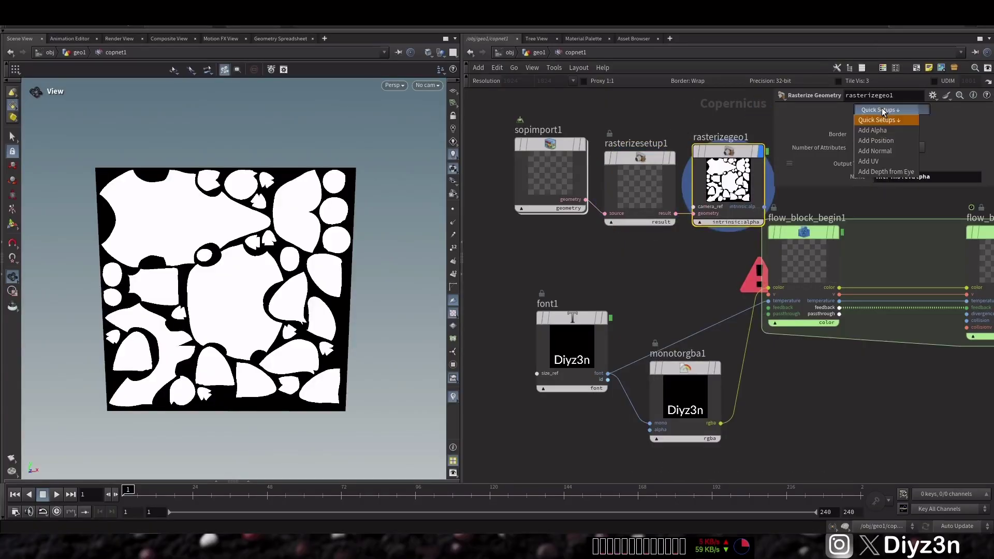
click(882, 162)
middle_drag(646, 254, 665, 278)
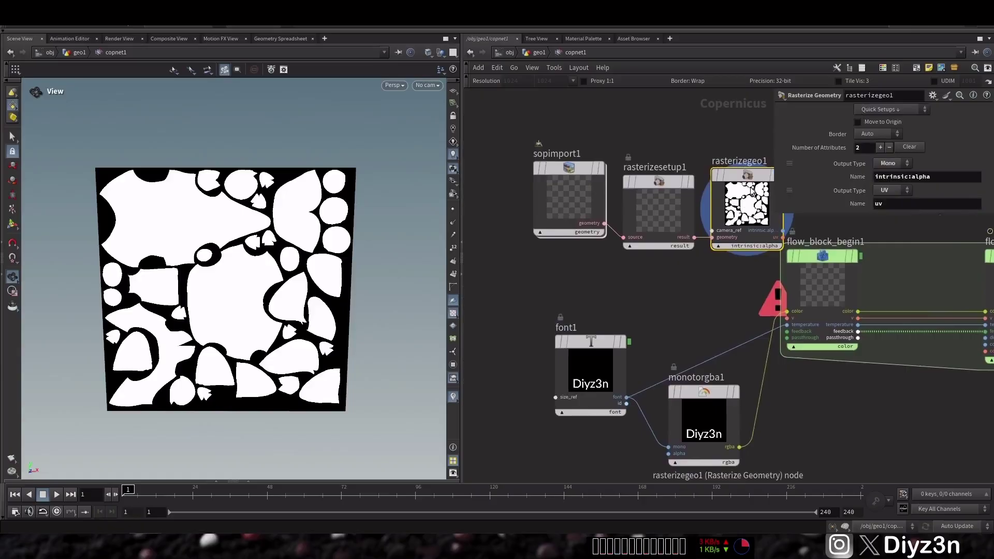
Move the Rasterize Geometry node away from the flow block and wire its uv output into the flow block begin v input.
shift+drag(750, 185, 651, 171)
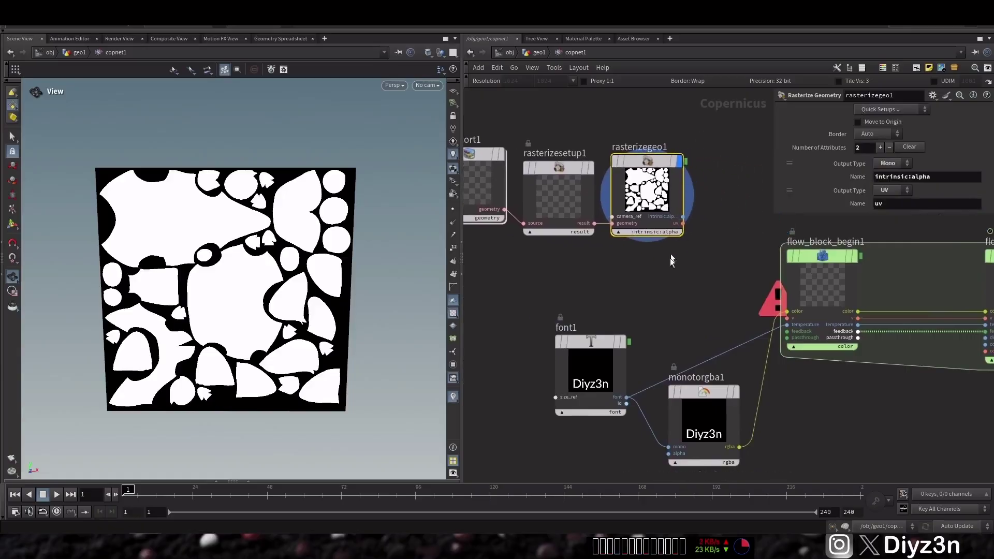
click(683, 223)
click(787, 318)
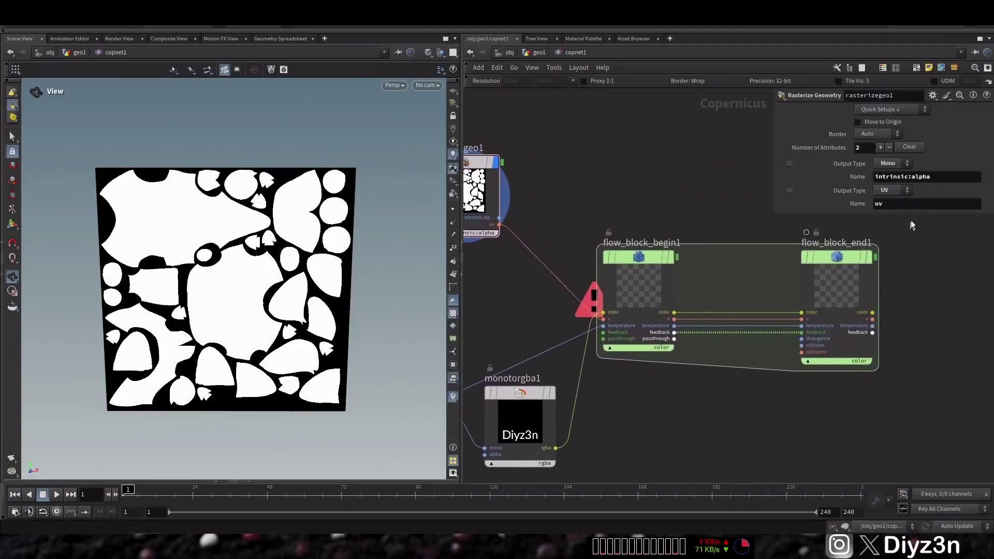
Display the flow block end node and play the UV-driven simulation, returning to frame 1.
click(875, 255)
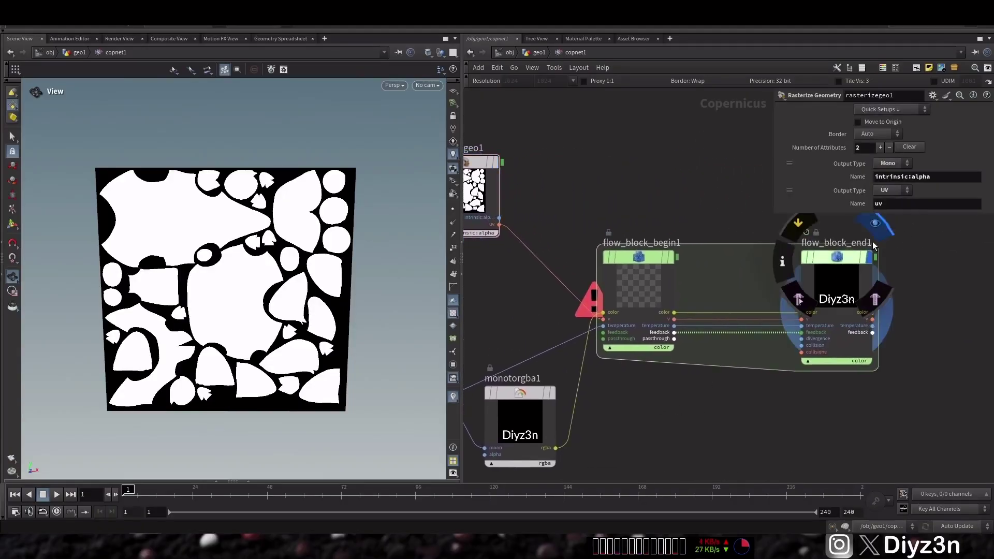
click(57, 495)
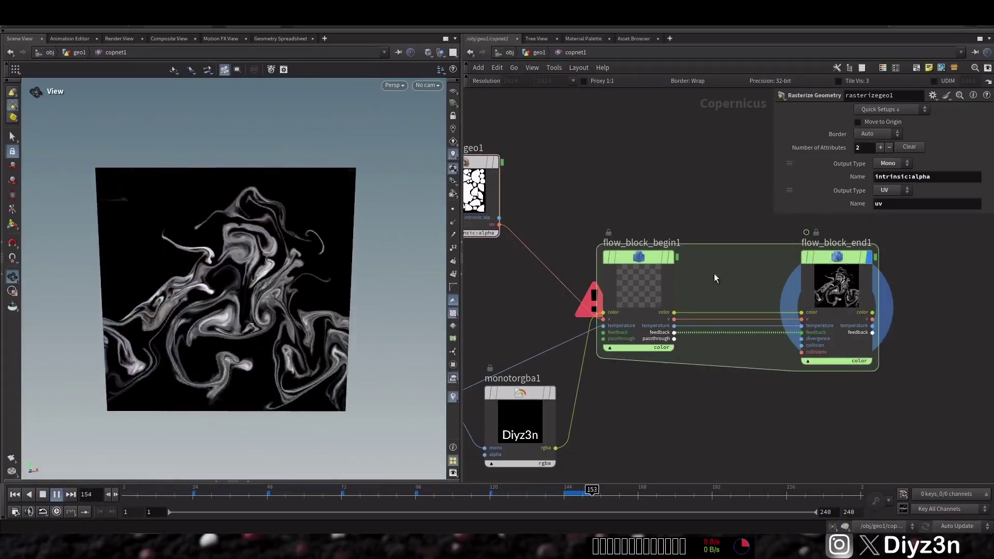
click(42, 495)
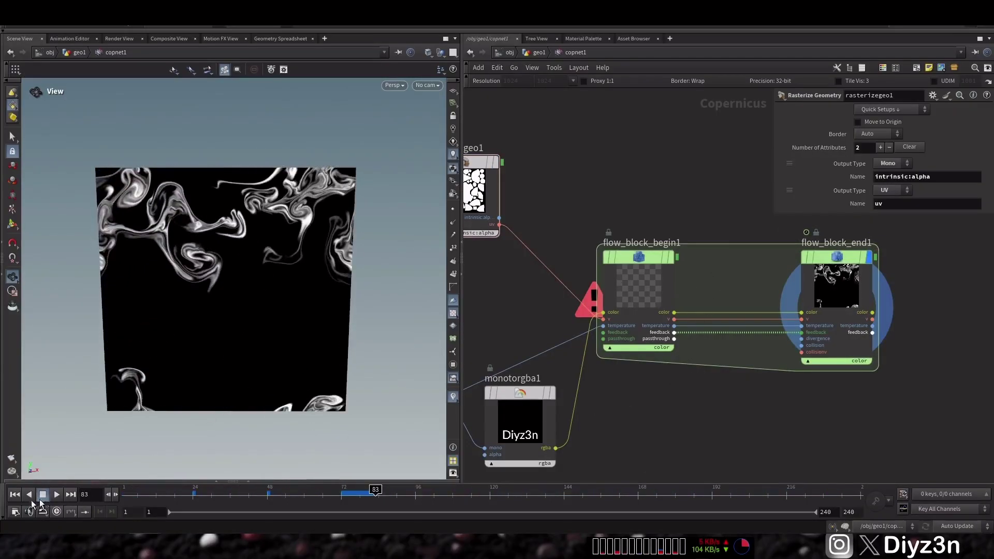
click(15, 494)
Remove the uv wire from the flow block's v input and play the simulation without it, returning to frame 1.
drag(583, 266, 528, 308)
key(Delete)
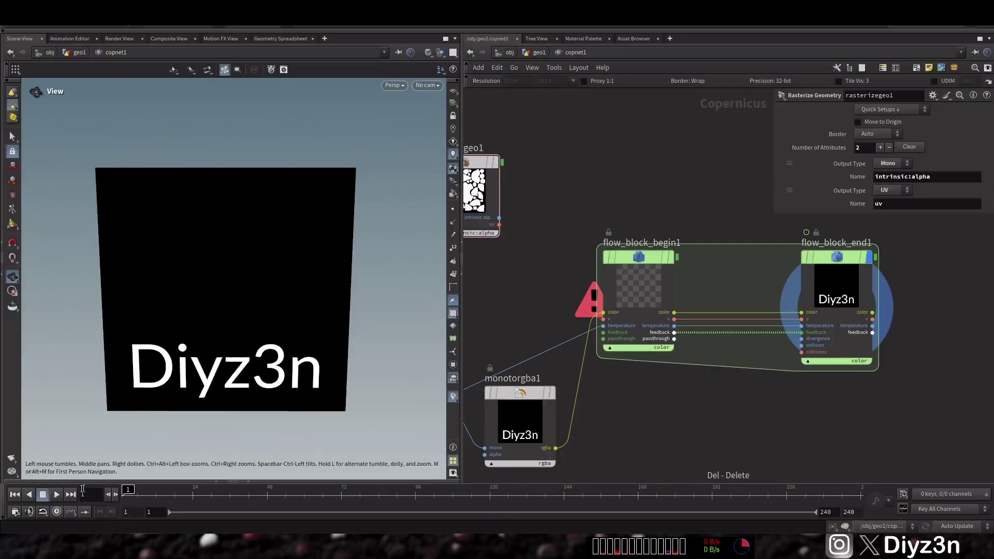
click(55, 495)
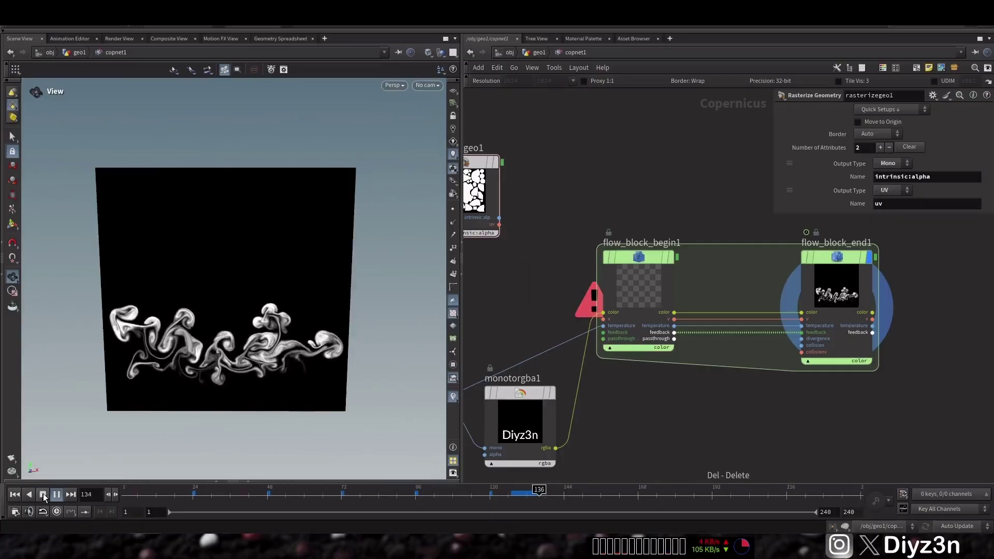
click(42, 495)
click(14, 495)
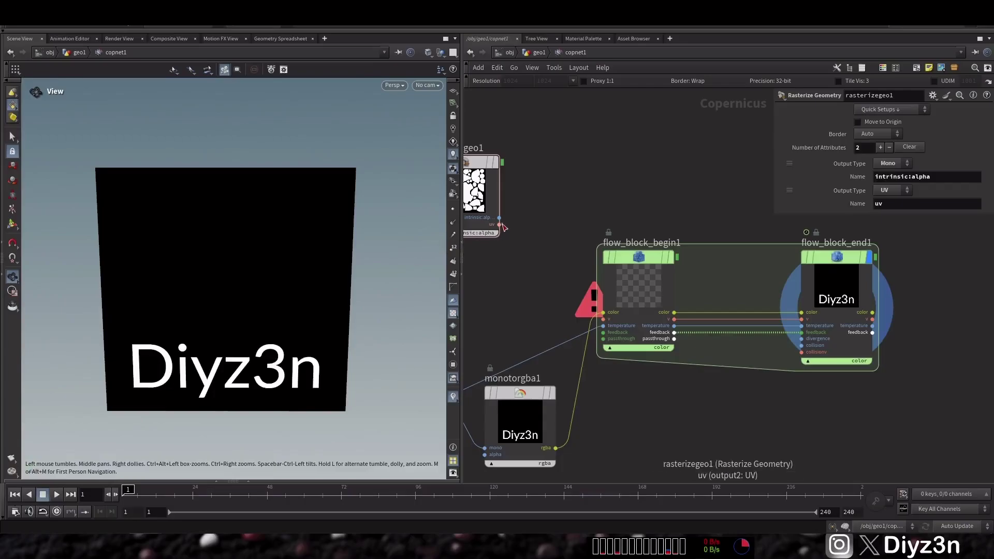
Try wiring the Rasterize Geometry uv output into the flow block's color input, undo it, and wire uv into v instead.
click(601, 313)
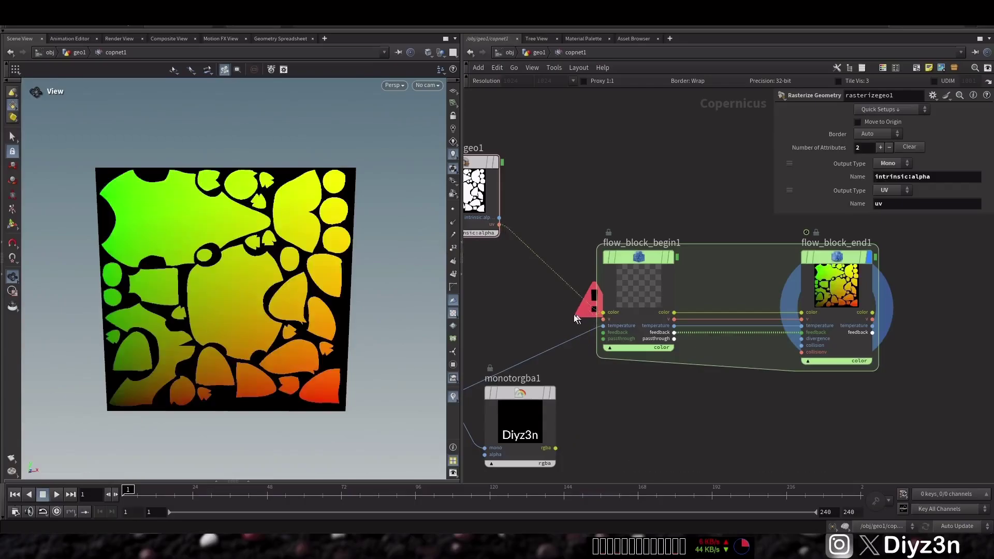
key(ctrl+z)
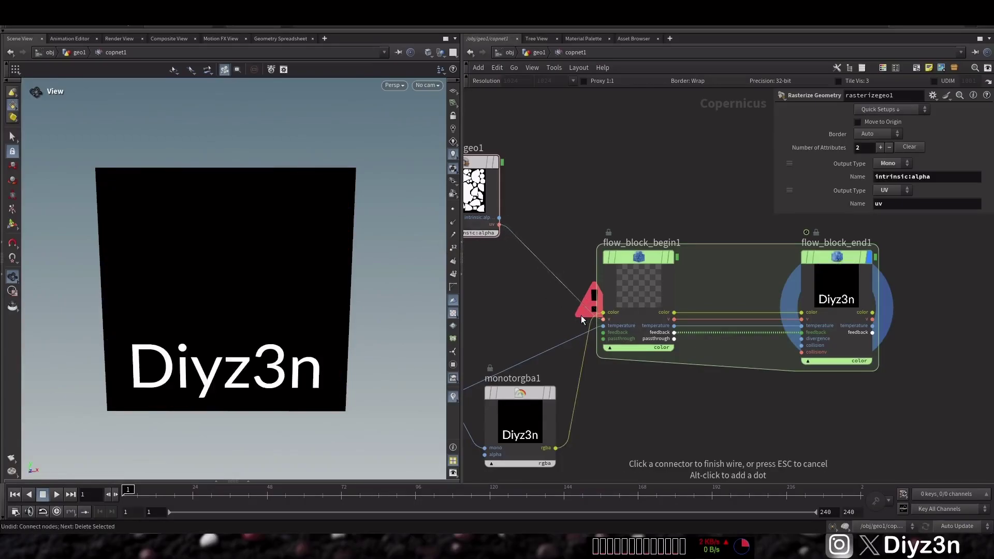
click(582, 317)
Add a Preview Material node beyond the flow block end node.
scroll(725, 403, down, 2)
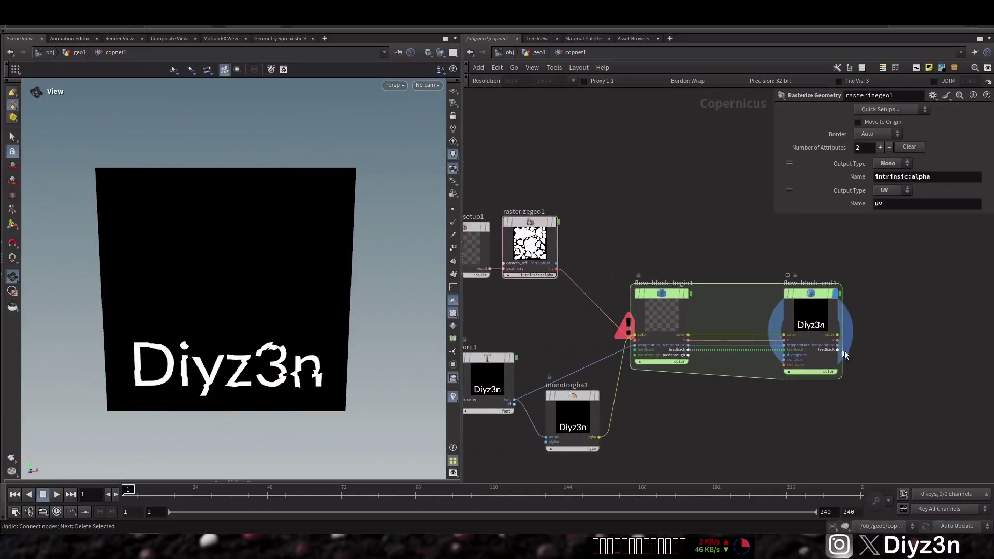
middle_drag(868, 356, 732, 364)
key(Tab)
text(mater)
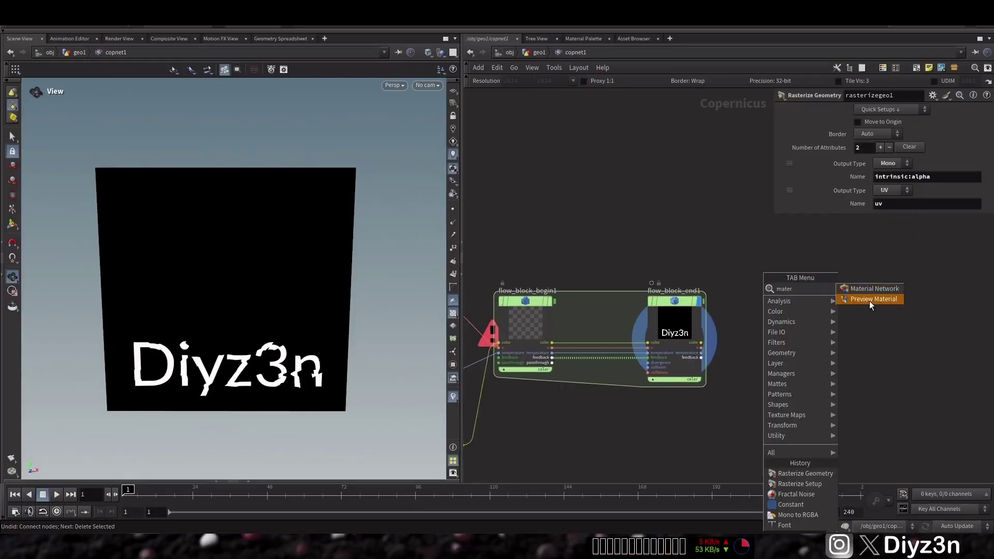
click(874, 300)
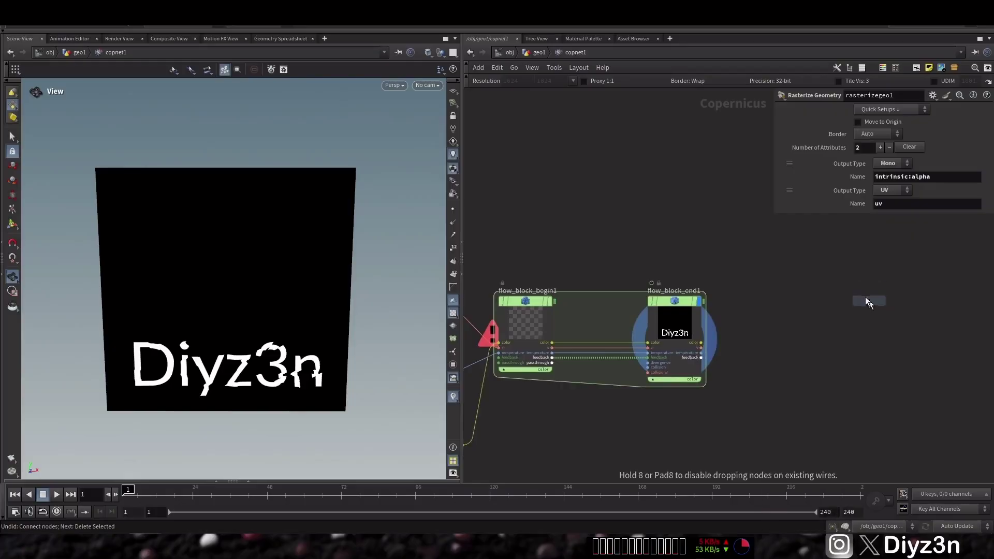
click(795, 258)
Wire the SOP Import geometry output into the Preview Material's geo input, and display the Preview Material node.
middle_drag(679, 251, 989, 355)
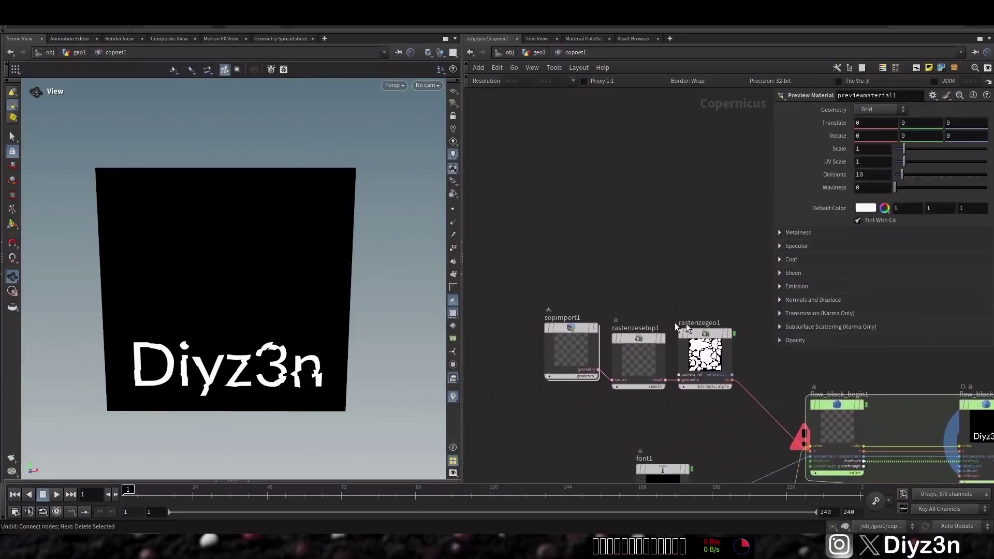
drag(575, 329, 559, 256)
click(583, 298)
middle_drag(677, 301, 351, 129)
click(749, 225)
middle_drag(774, 195, 710, 189)
click(716, 193)
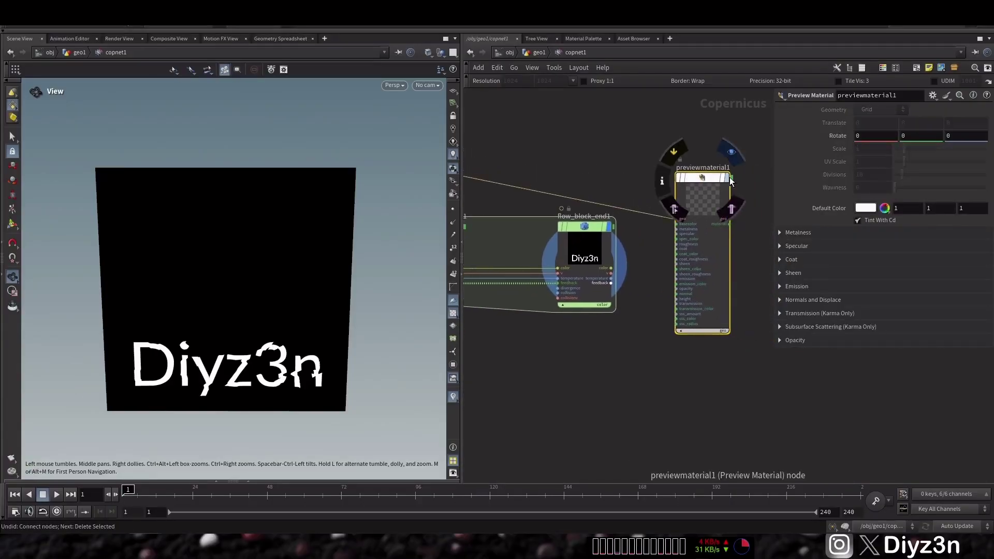
drag(295, 233, 224, 258)
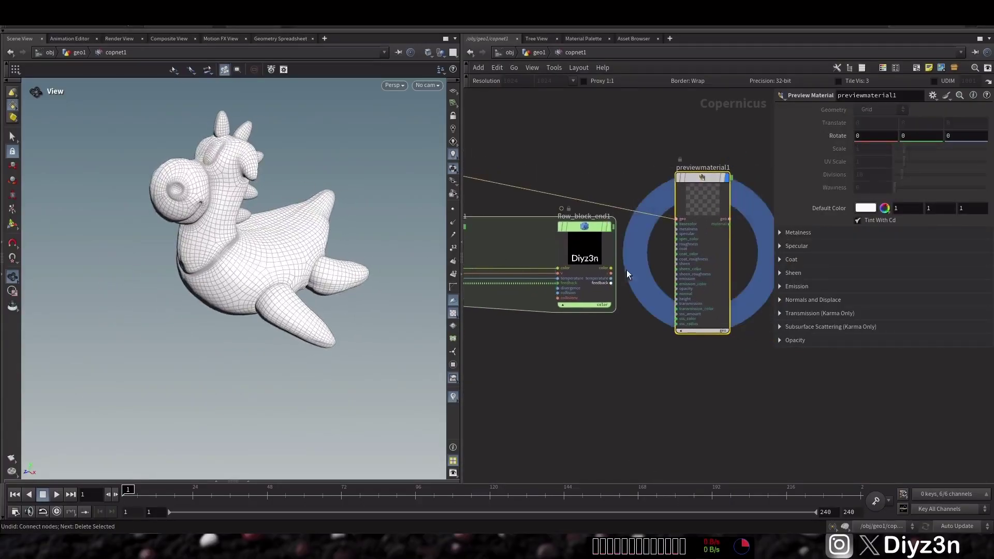
Wire the flow block end color output into the Preview Material's basecolor input and play the simulation on the model.
scroll(629, 270, up, 3)
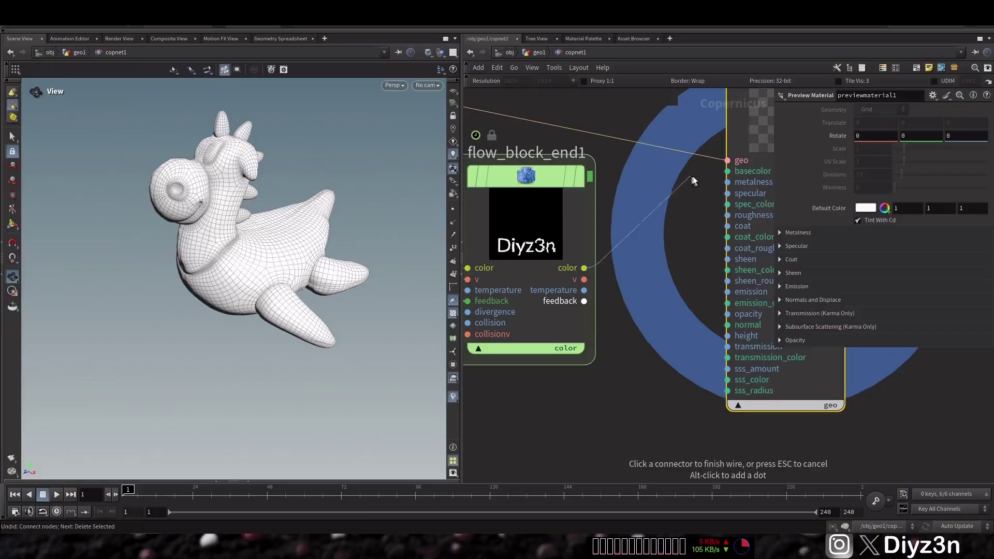
click(725, 171)
scroll(209, 239, down, 2)
middle_drag(275, 244, 252, 265)
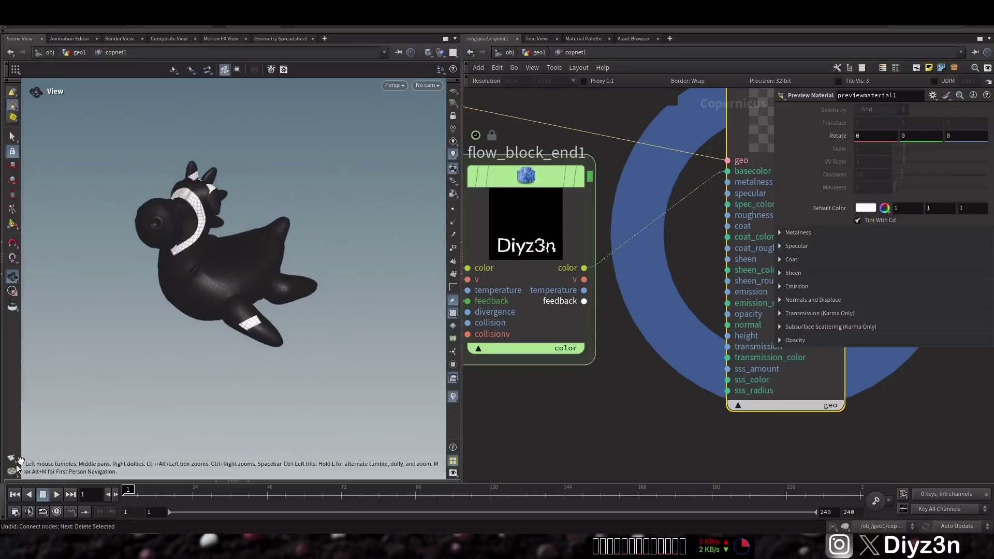
click(49, 495)
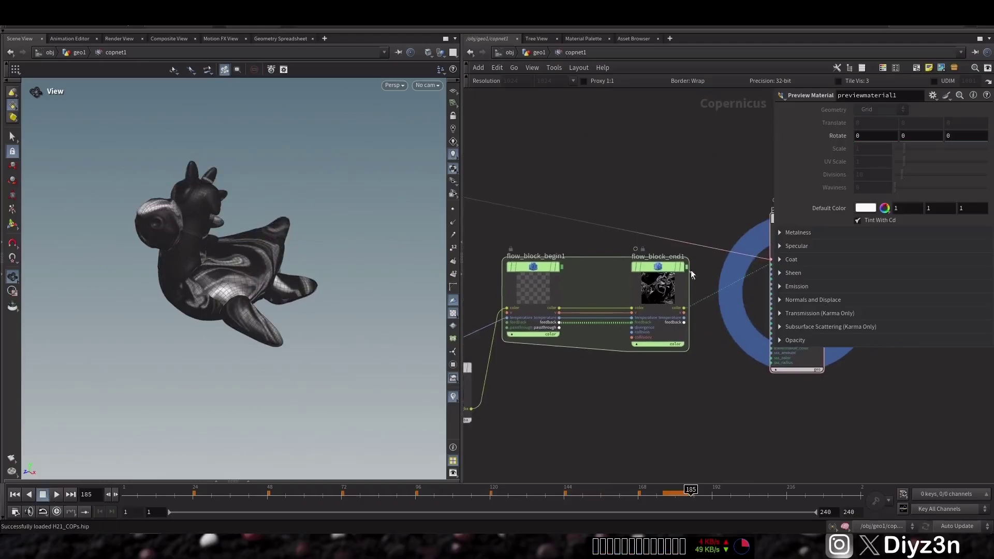
Display the flow block end node again and replay the simulation from frame 1.
click(683, 267)
drag(205, 321, 280, 291)
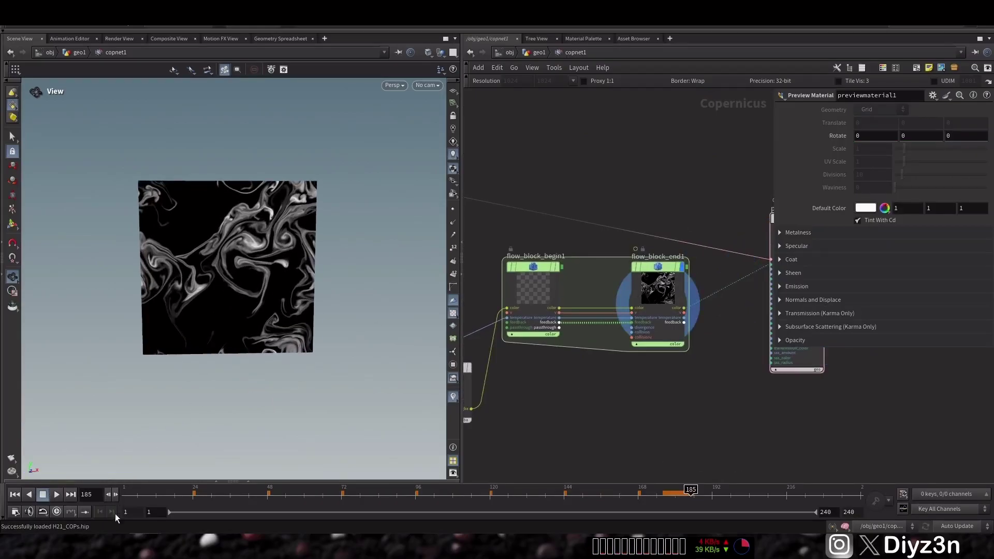
key(ctrl+Up)
click(56, 495)
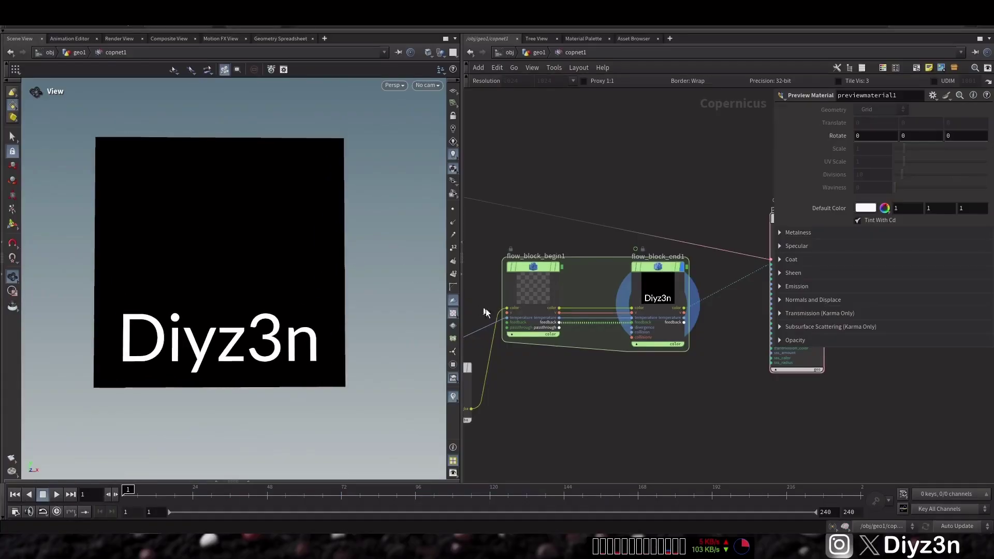
Add a Crystal Noise node wired into the flow block end collision input, and display the noise.
scroll(656, 376, up, 3)
scroll(656, 376, up, 2)
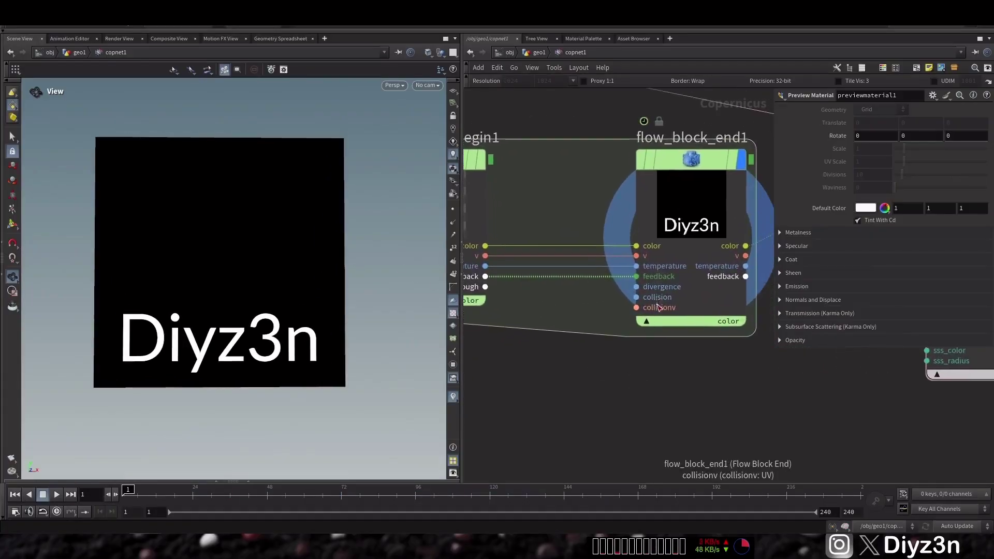
click(637, 302)
key(Tab)
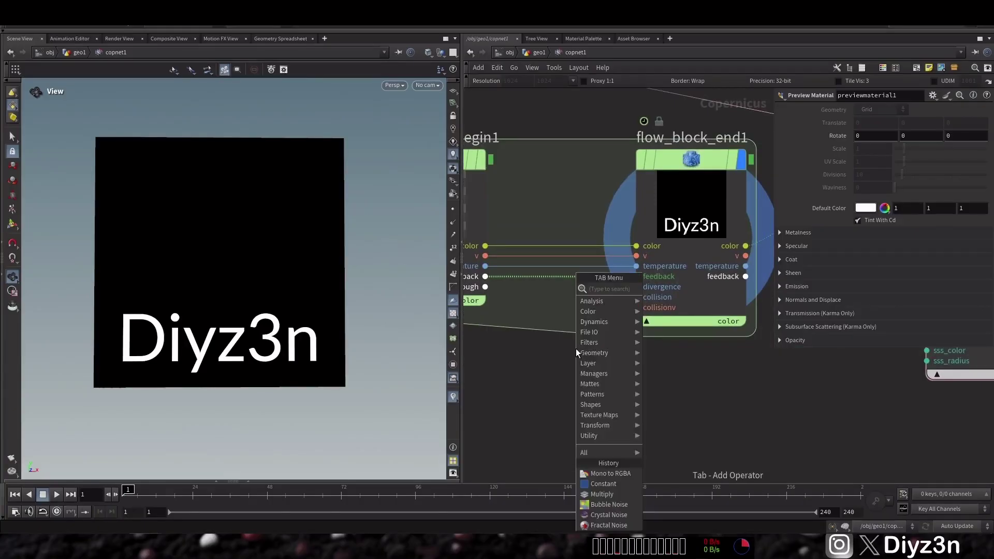
text(nois)
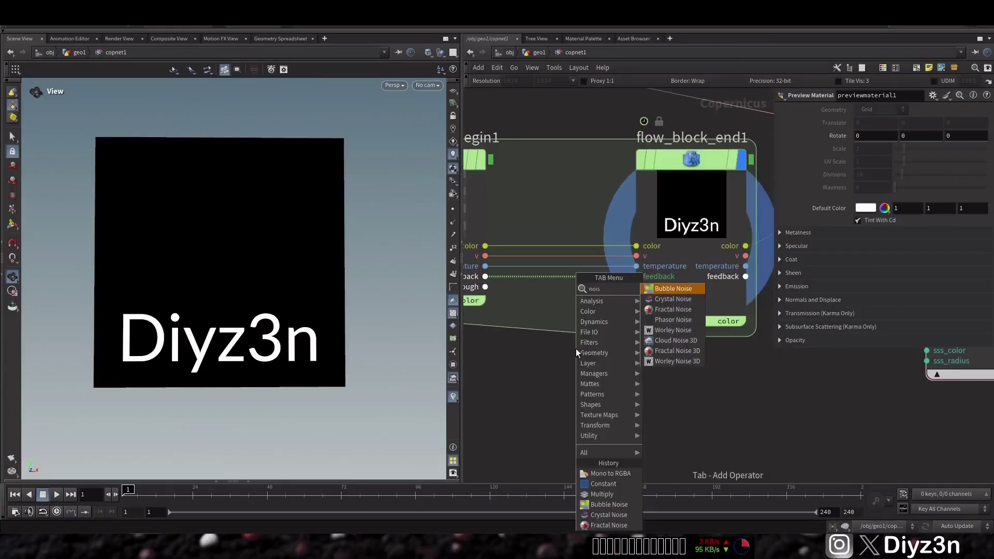
click(672, 300)
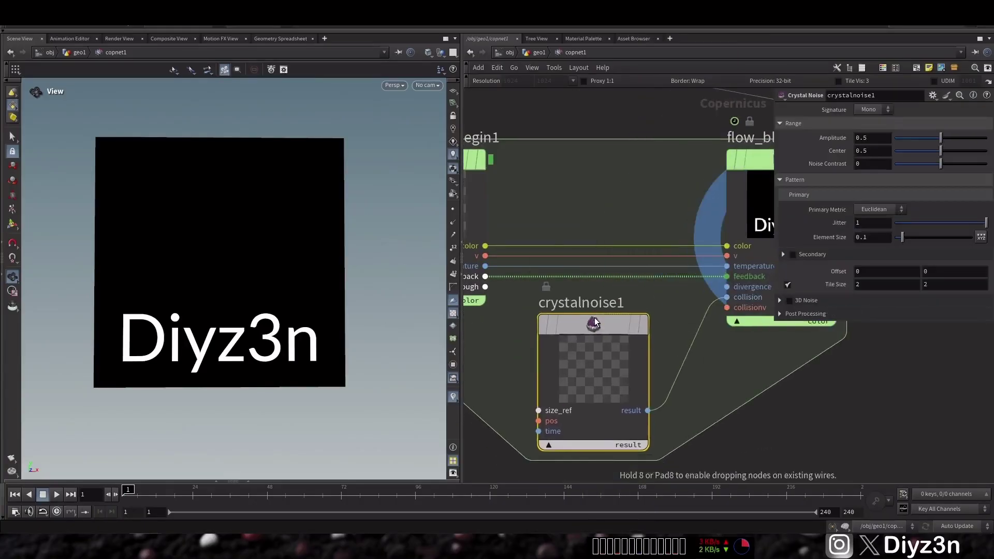
click(649, 331)
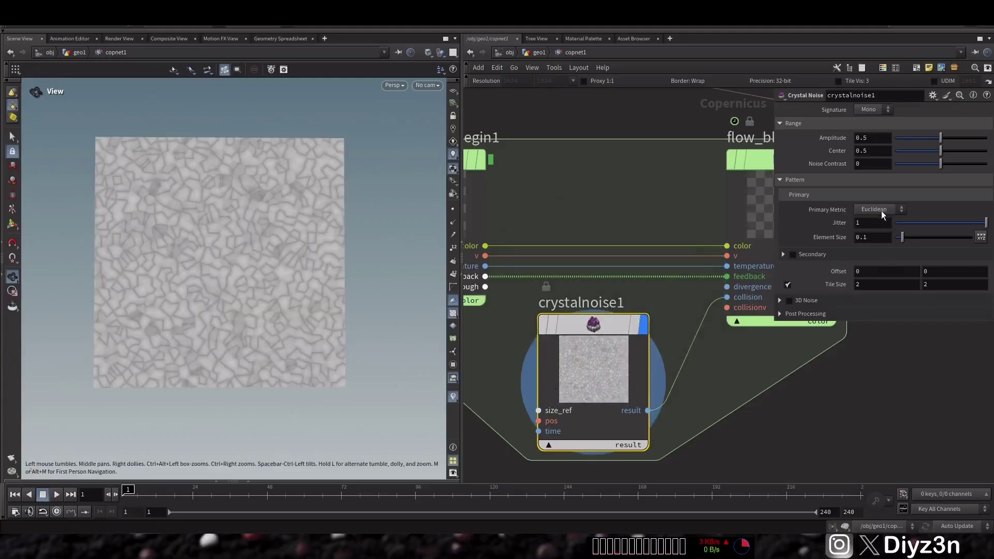
Set the Crystal Noise primary metric to Chebyshev and amplitude to 1, and display the flow block end node for playback from frame 1.
click(885, 240)
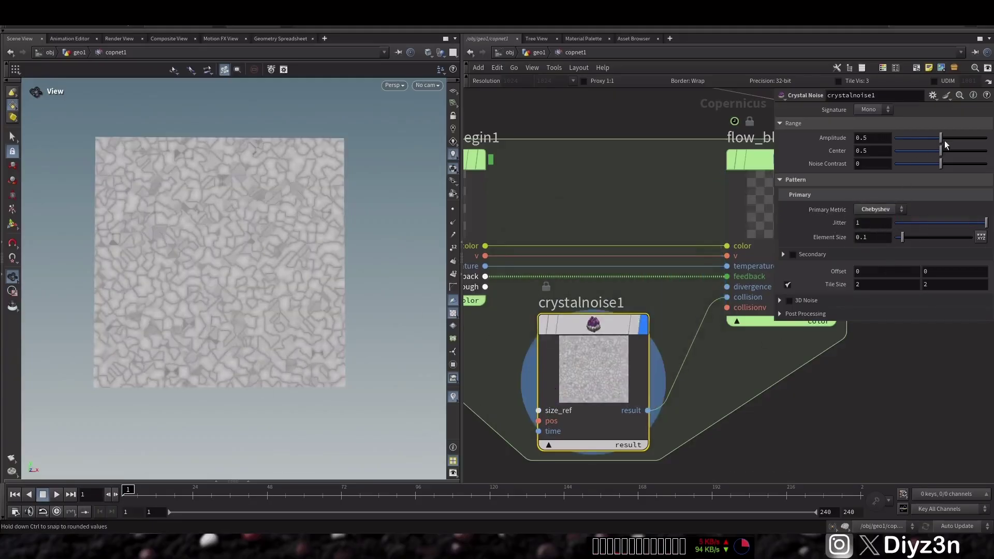
drag(944, 141, 987, 140)
scroll(745, 372, down, 2)
middle_drag(754, 384, 683, 410)
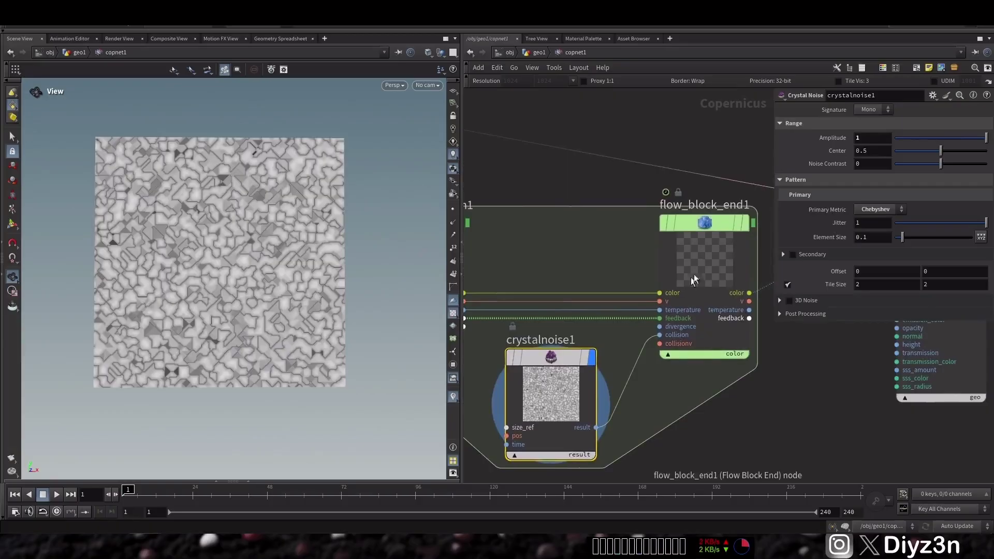
click(745, 228)
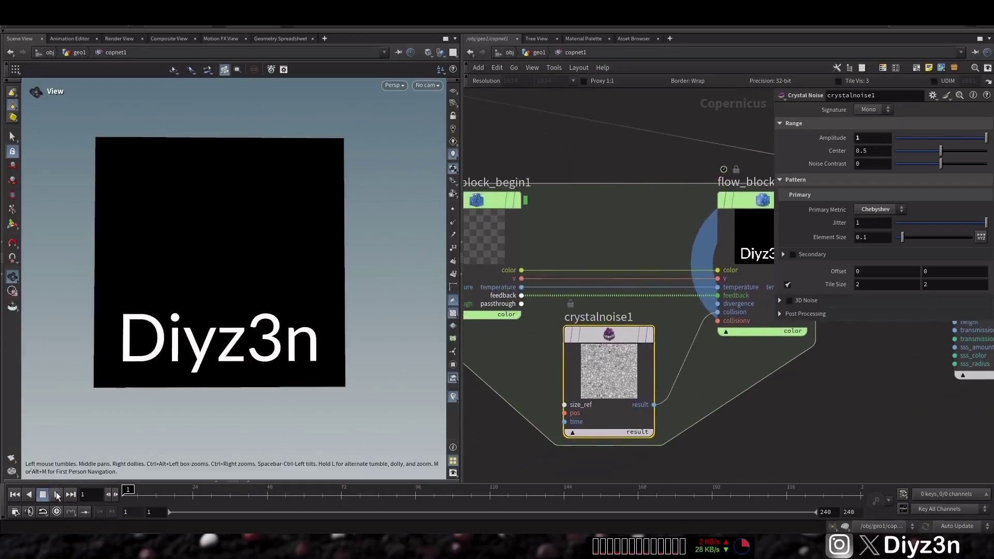
click(45, 495)
click(18, 495)
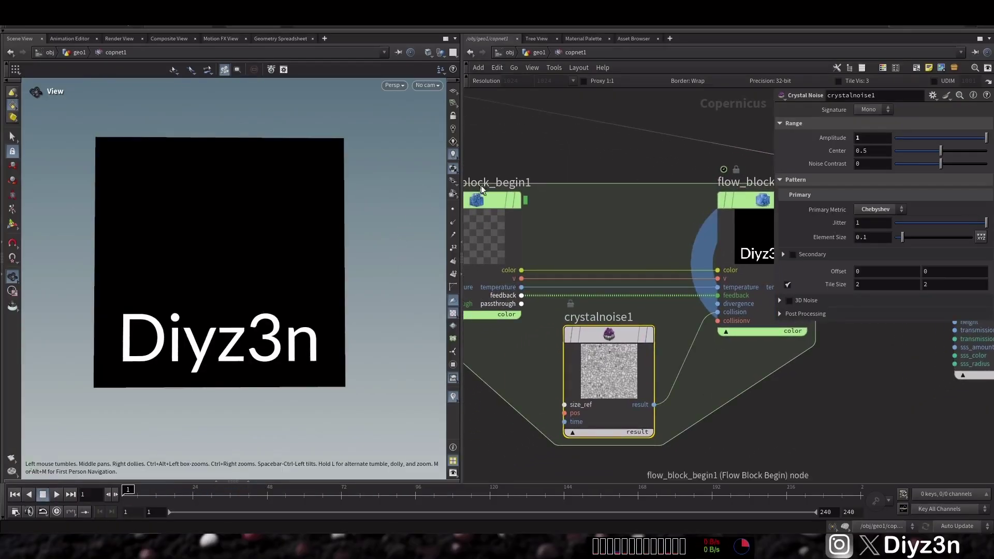
Set the flow block begin buoyancy to 10 and play the simulation against the noise collision.
click(481, 197)
text(10)
key(Return)
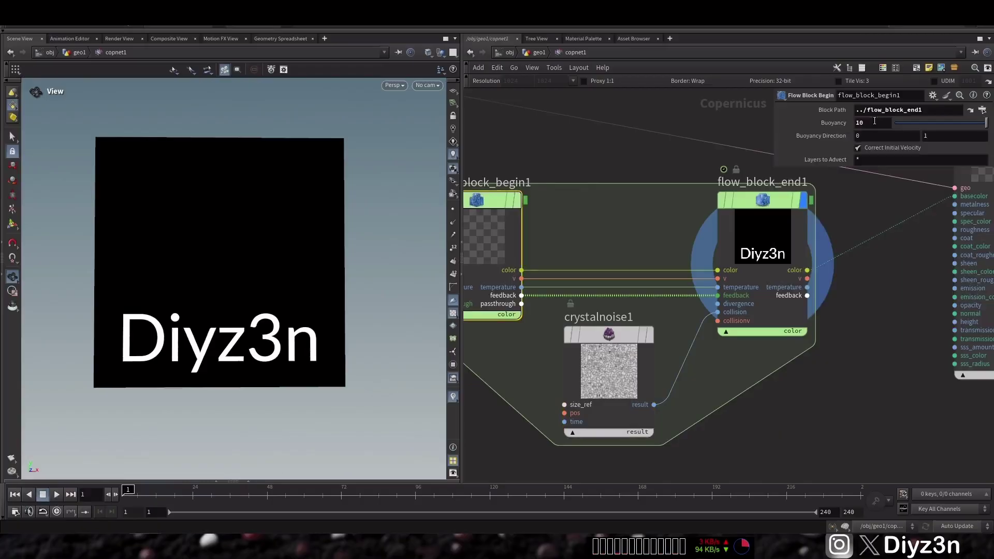
click(56, 494)
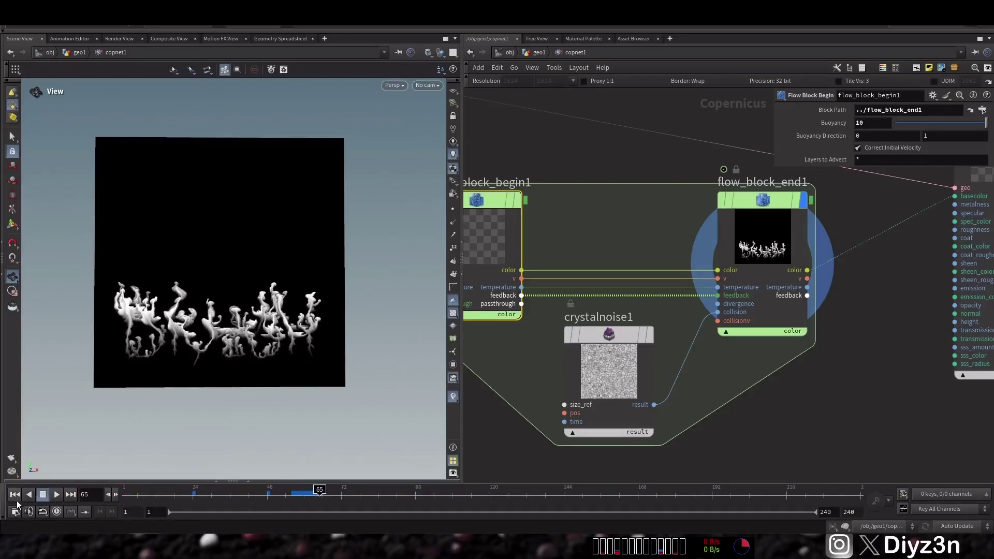
click(43, 495)
Raise the flow block begin buoyancy to 20, replay the simulation and return to frame 1.
text(20)
key(Return)
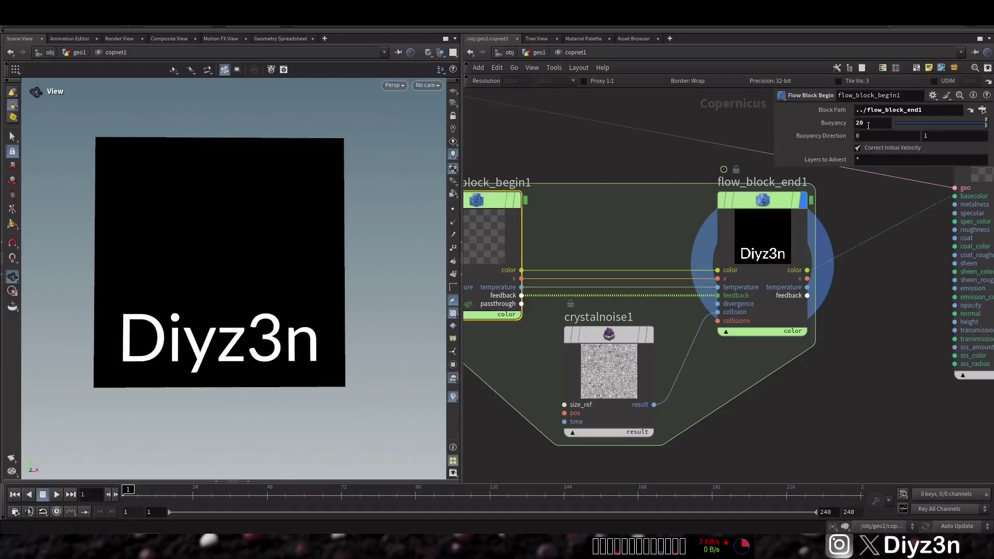
click(49, 495)
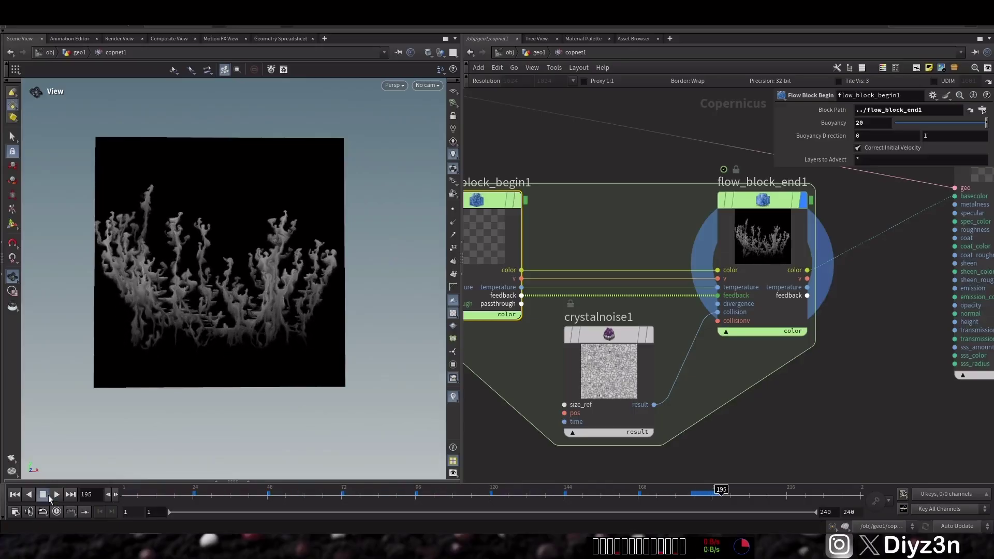
click(43, 495)
click(22, 495)
Delete the Crystal Noise node and add a Bubble Noise node wired into the flow block end collision input.
click(597, 336)
key(Delete)
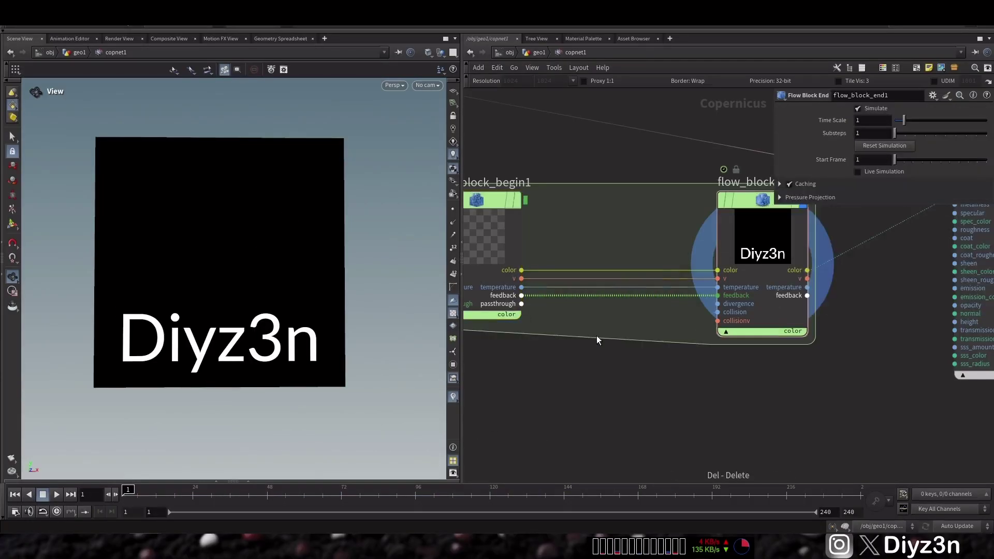
key(Tab)
text(noise)
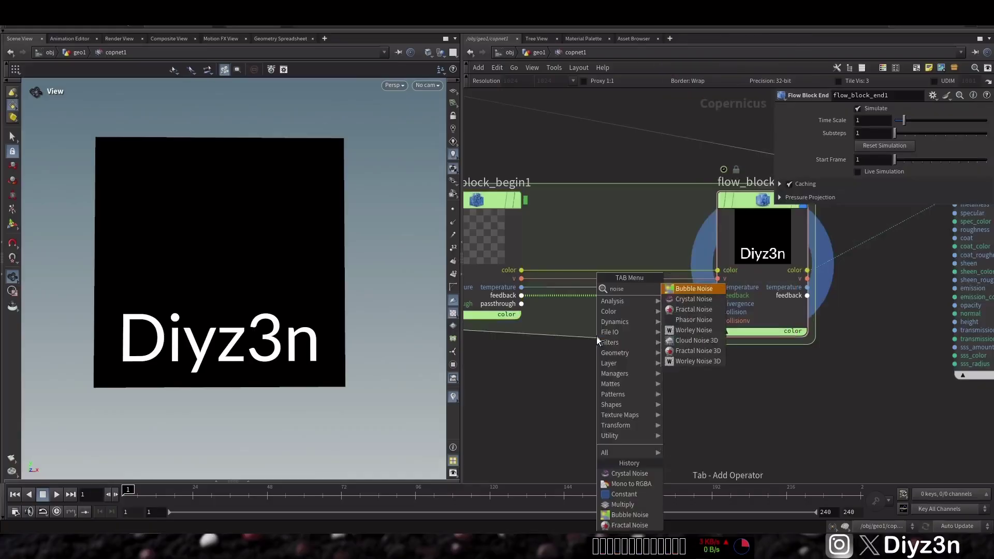
click(694, 289)
click(608, 347)
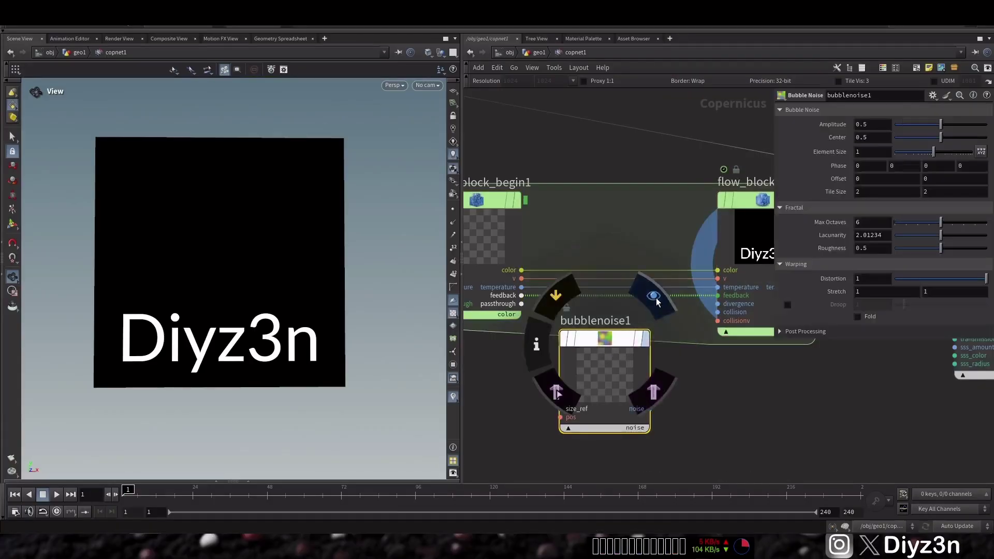
click(717, 312)
Display the flow block end node and play the simulation with the bubble noise collision.
middle_drag(731, 367, 663, 386)
click(735, 219)
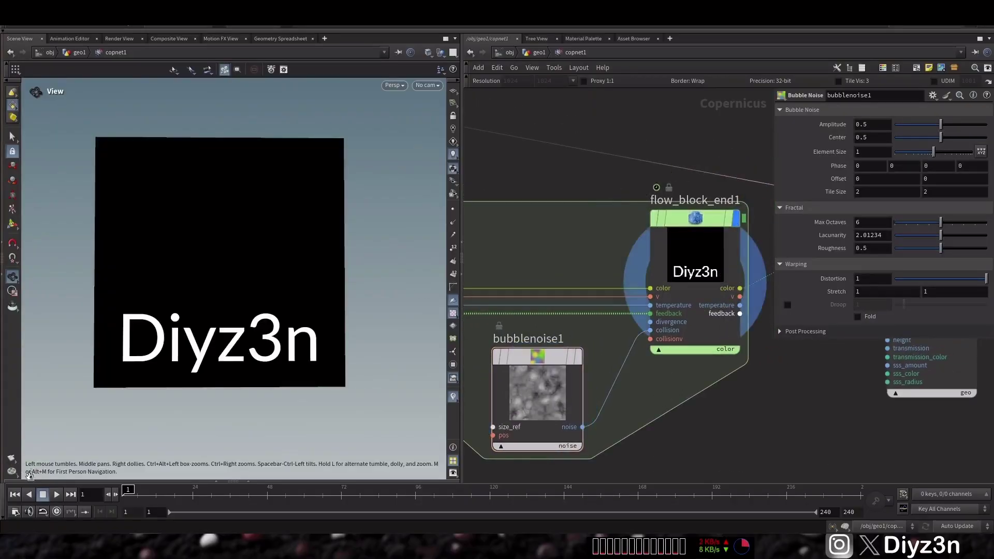
click(56, 495)
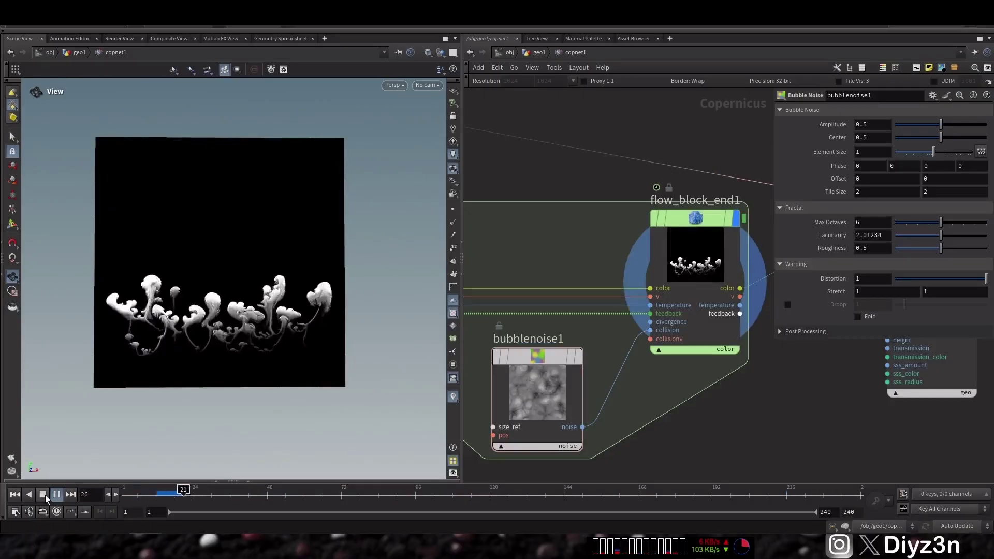
click(43, 494)
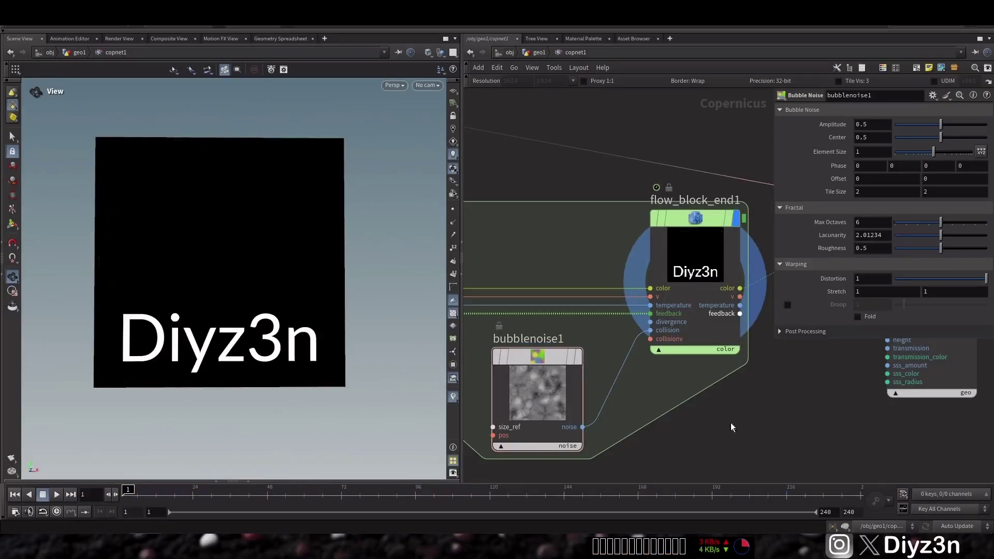
Add a Flow Project Non-Divergent Multigrid node wired into the v input of the flow block begin node.
right_drag(731, 428, 693, 429)
middle_drag(521, 358, 661, 344)
right_drag(641, 315, 671, 310)
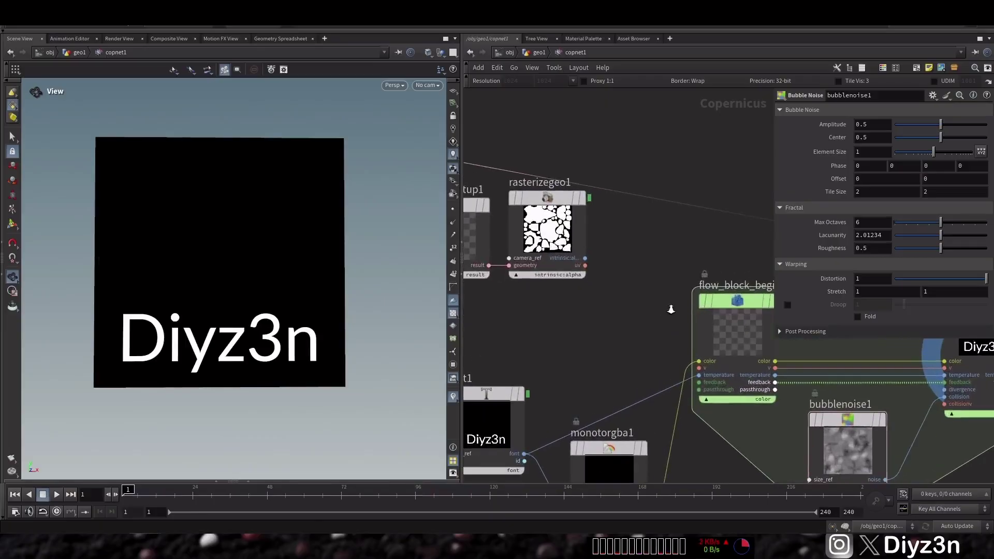
click(699, 368)
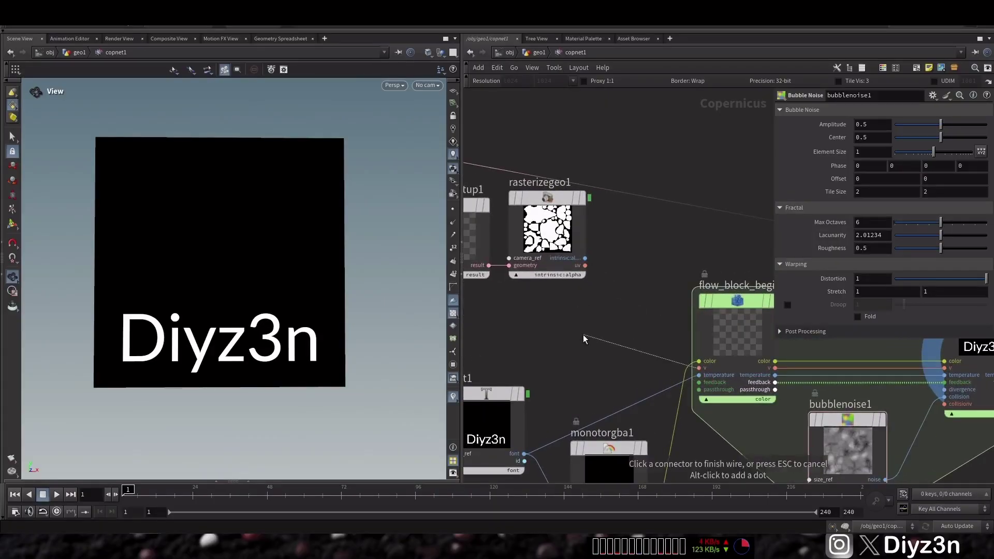
key(Tab)
mouse_move(609, 321)
mouse_move(665, 322)
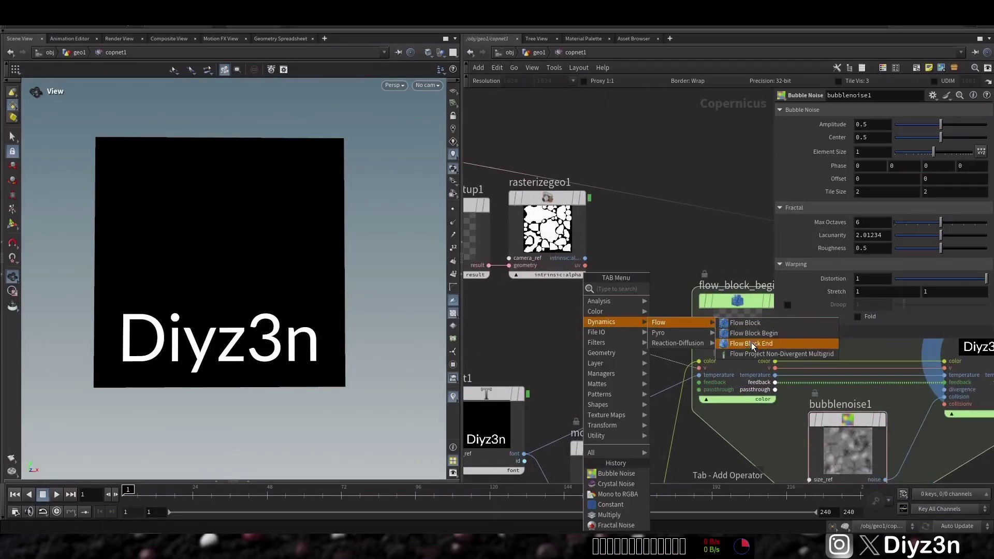
click(751, 354)
click(578, 294)
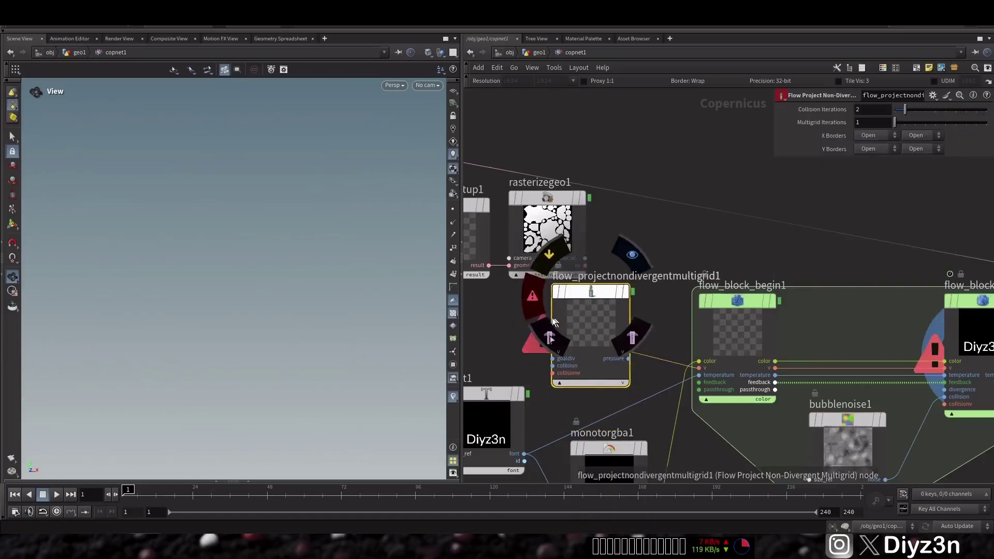
Wire the rasterized geometry's uv output into the v input of the Flow Project Non-Divergent Multigrid node.
scroll(518, 298, up, 2)
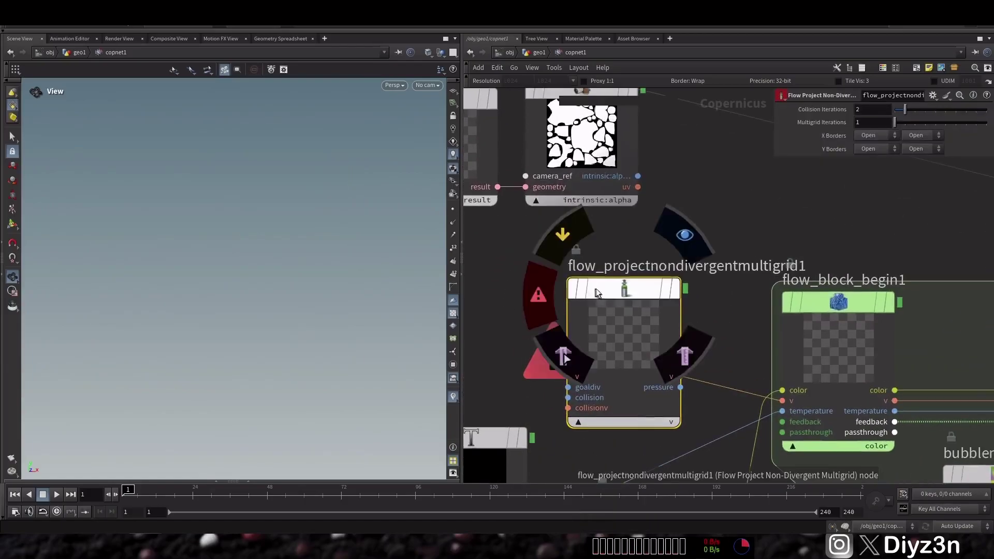
click(637, 187)
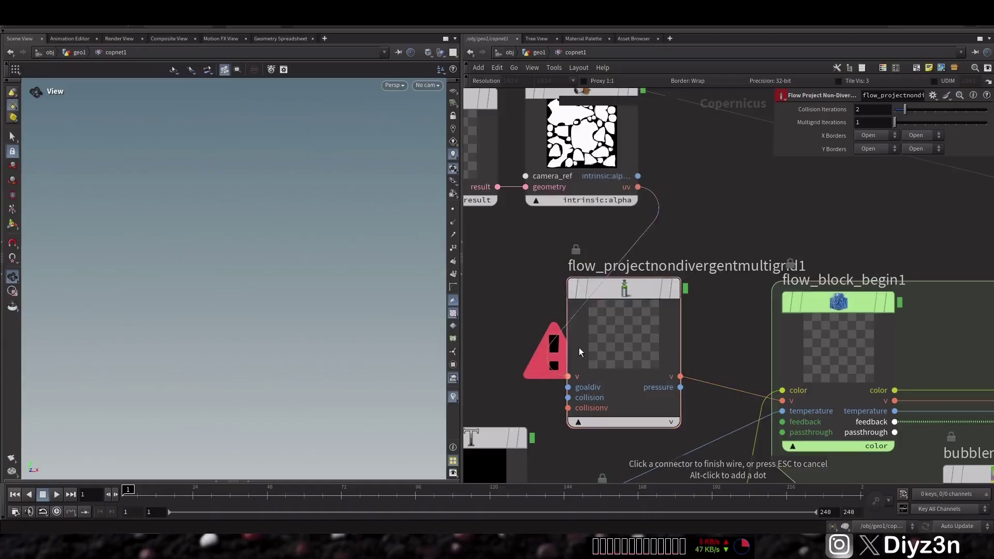
click(579, 347)
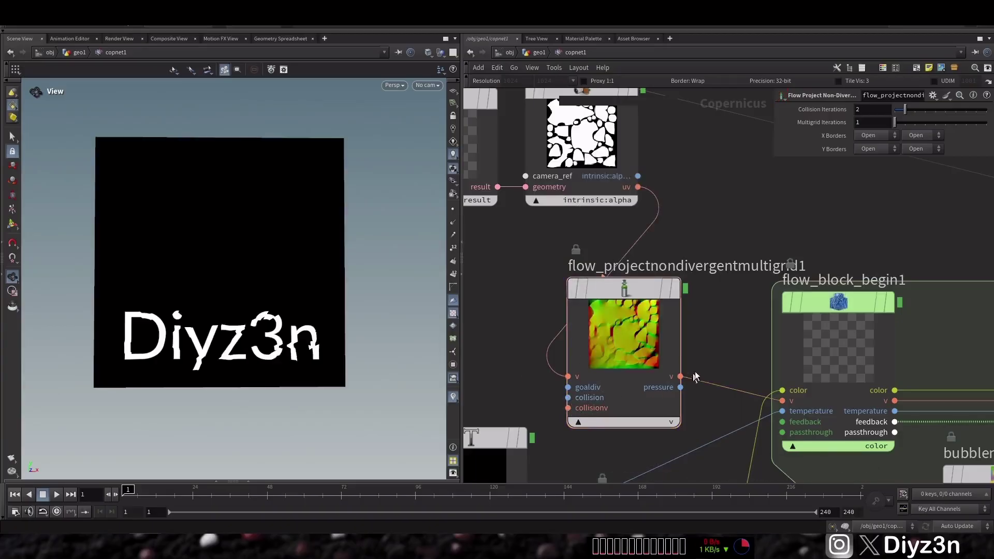
Move the Bubble Noise beside the projection node, wire it into that node's collision input, and remove its wire to the flow block end.
scroll(568, 401, down, 3)
drag(915, 443, 521, 292)
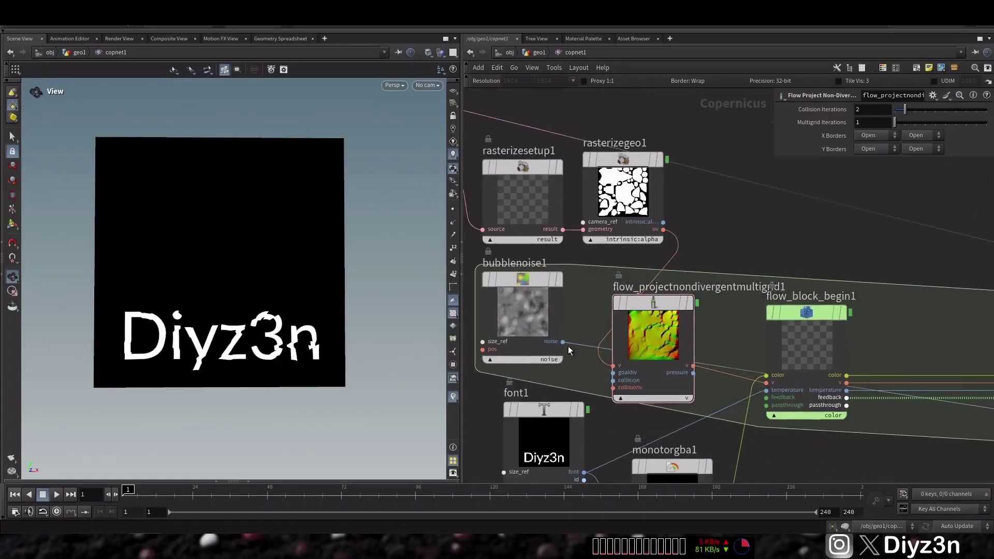
click(563, 342)
click(594, 389)
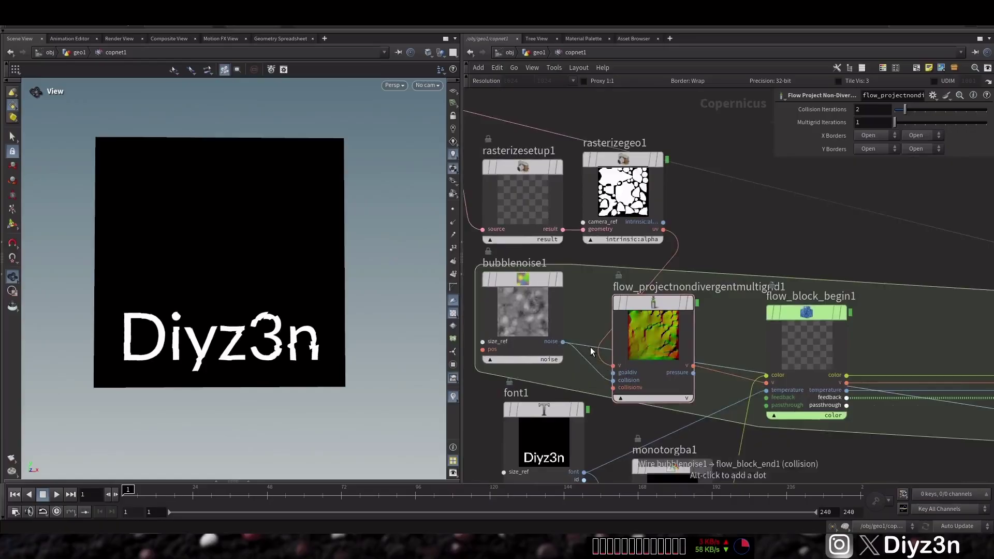
click(590, 347)
key(Delete)
Play the simulation driven by the projected velocity and return to frame 1.
middle_drag(701, 397, 481, 358)
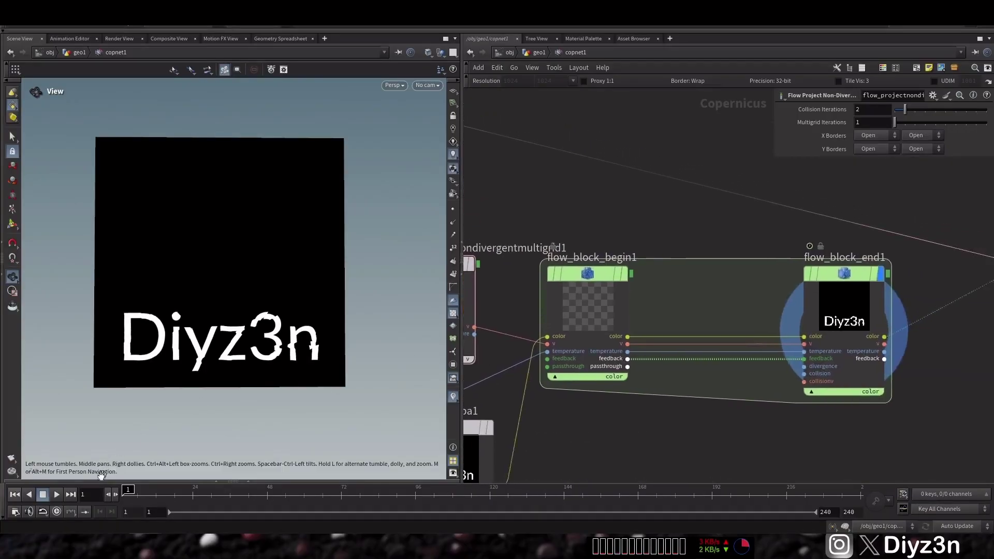
click(56, 495)
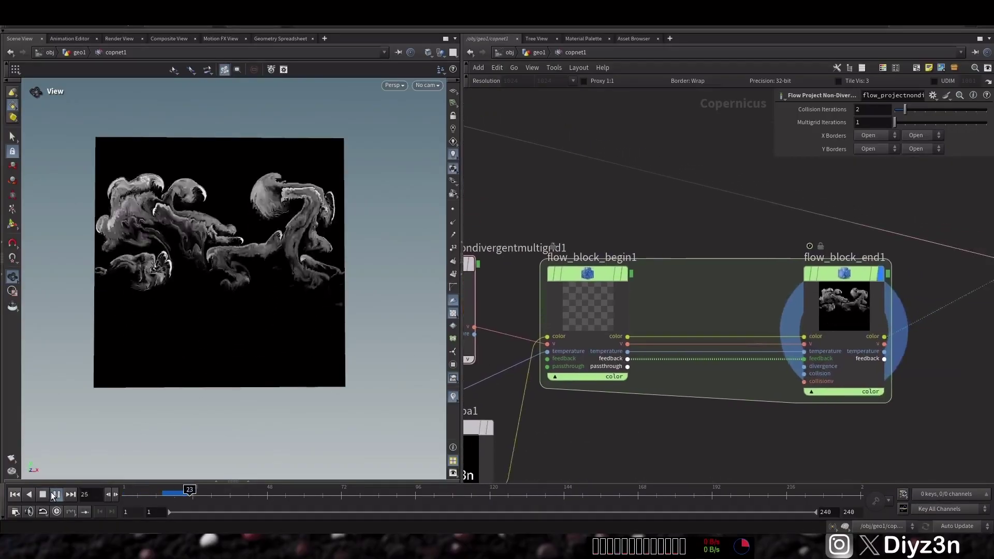
click(15, 495)
Set the projection node's Collision Iterations to 10, preview its output, and display the flow block end node again.
middle_drag(529, 280, 713, 257)
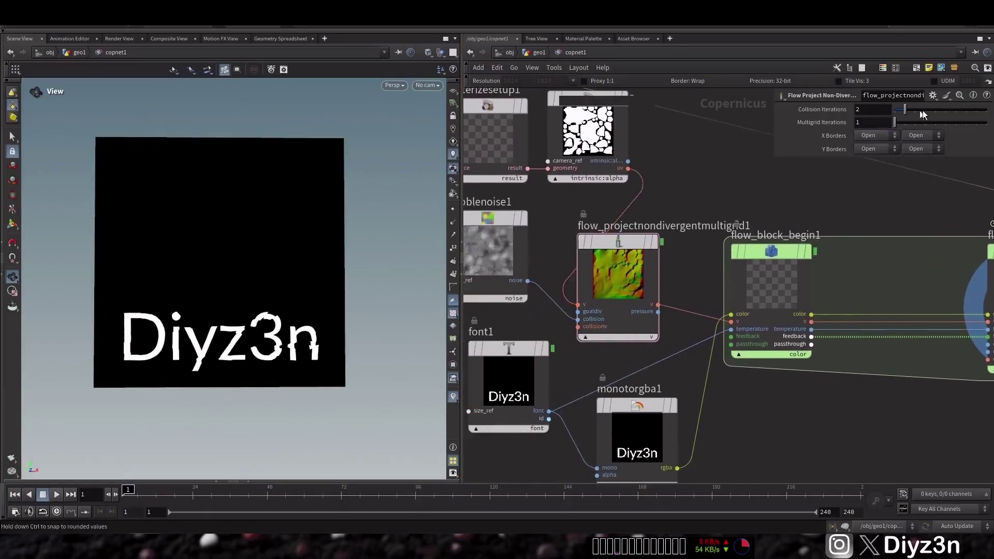
drag(927, 113, 986, 111)
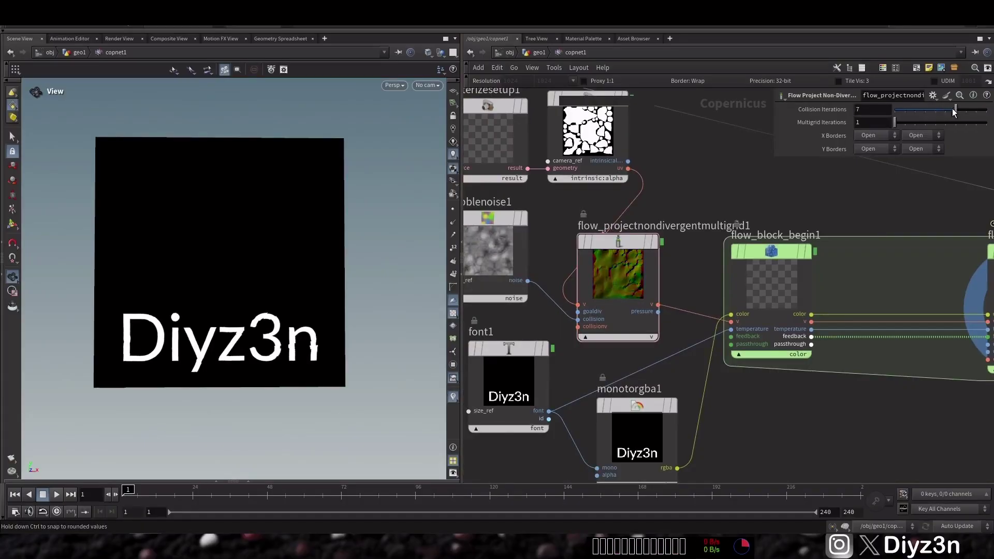
click(655, 240)
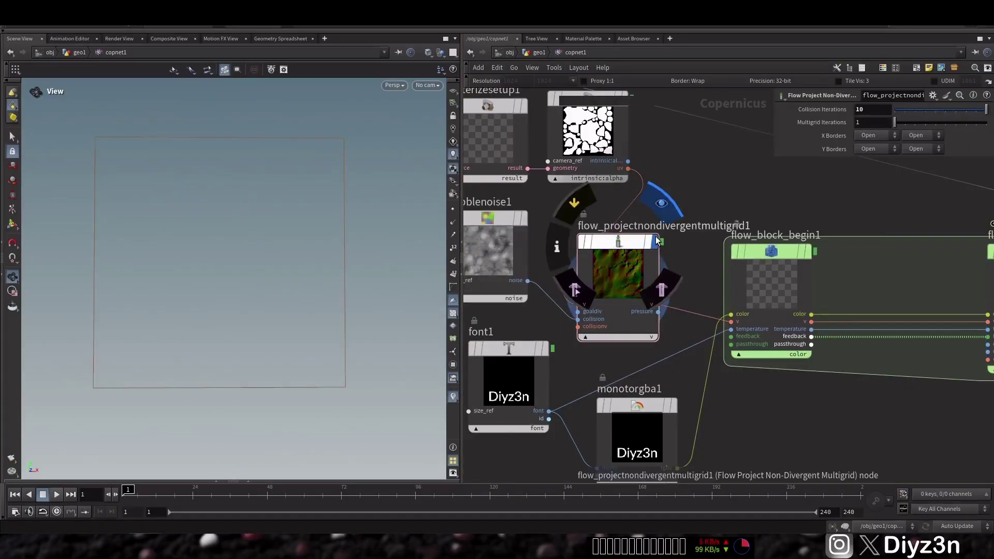
middle_drag(858, 442, 691, 451)
click(898, 263)
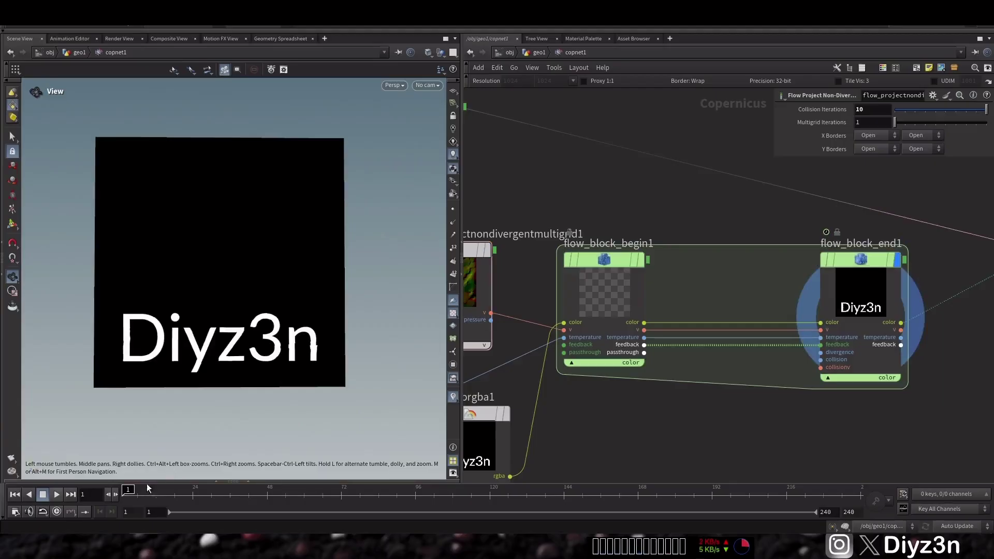
Wire the projection node's pressure output into the flow block begin temperature input and play the simulation.
click(491, 320)
click(564, 337)
click(56, 495)
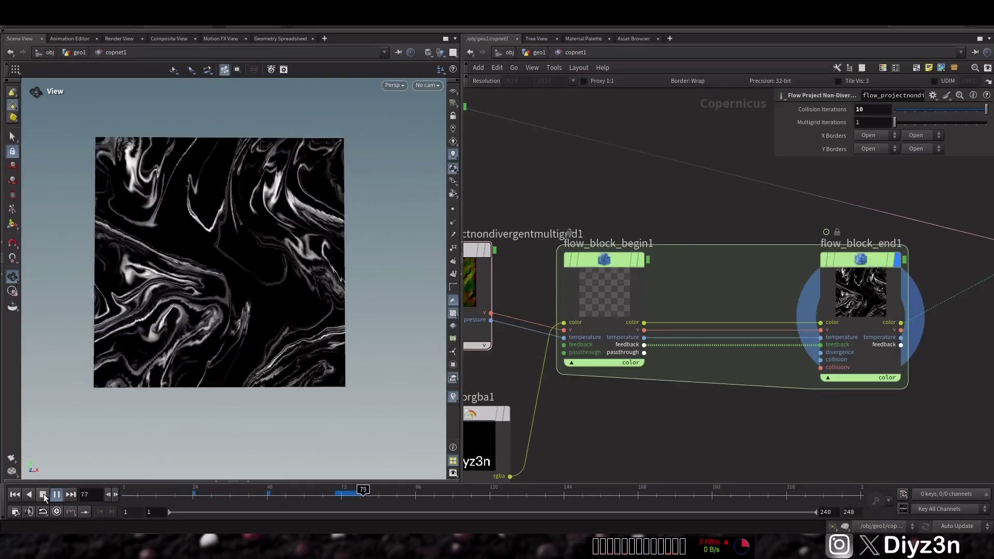